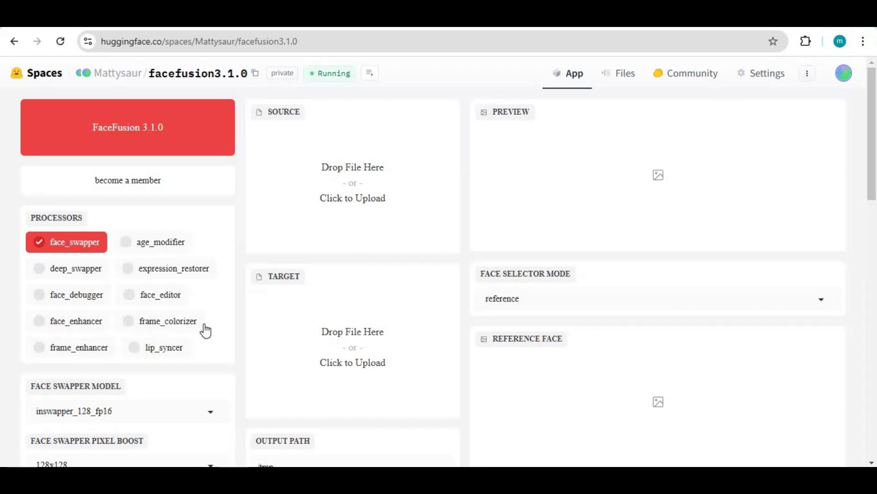
# Look through the FaceFusion 3.1.0 Space's interface, from the processors down to the face detector settings, and its web address.
pyautogui.scroll(-5, 207, 326)
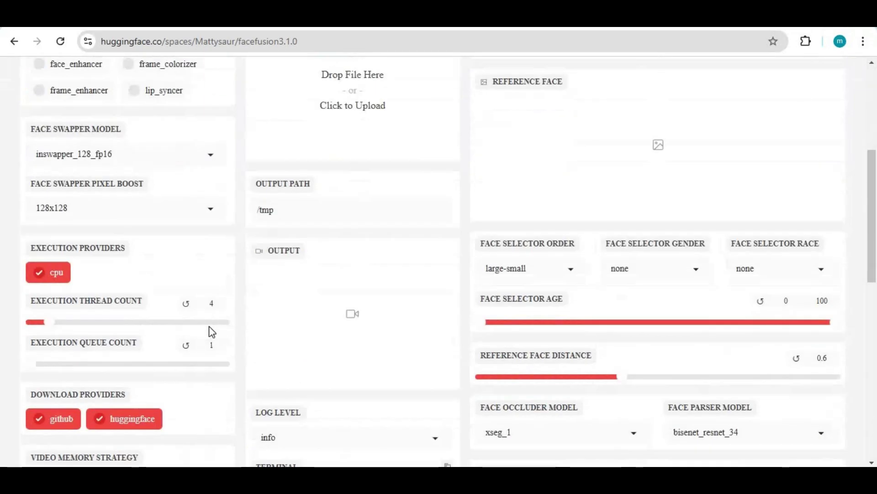
pyautogui.scroll(-4, 212, 331)
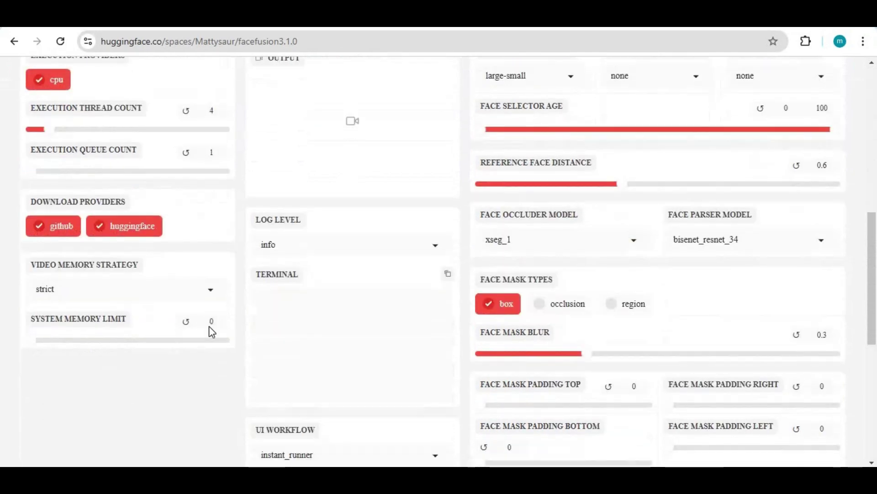
pyautogui.scroll(-7, 211, 327)
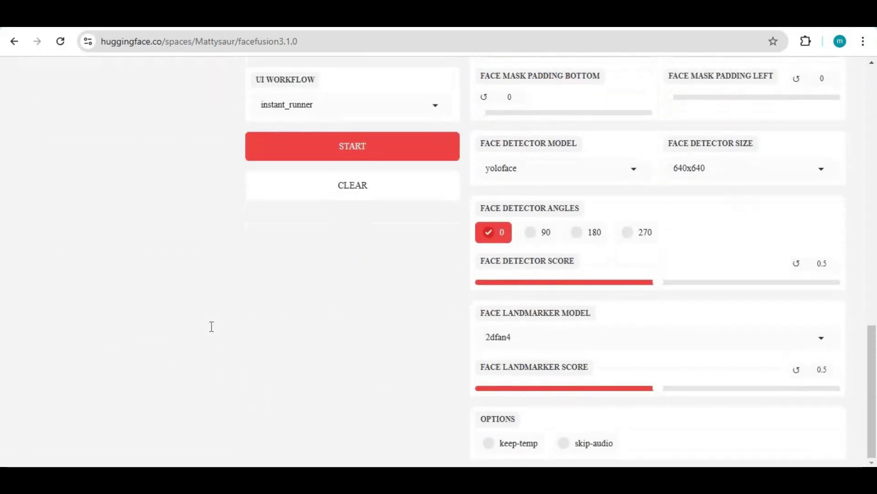
pyautogui.scroll(18, 212, 326)
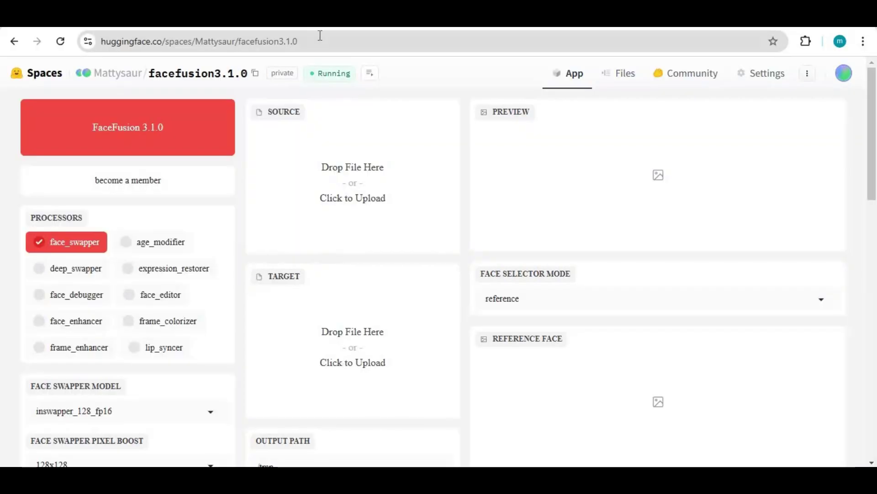
pyautogui.click(313, 37)
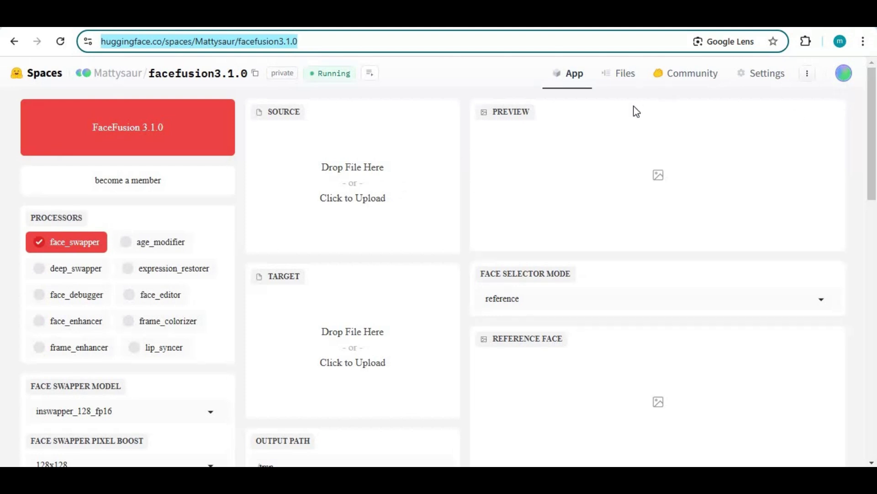
# Begin duplicating the Space, with its visibility set to Public and its name set to facefusion3.1.
pyautogui.click(808, 74)
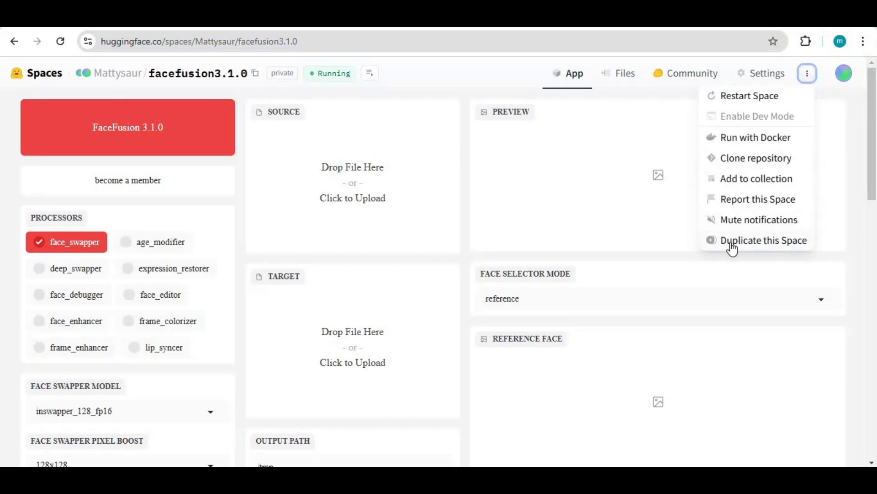
pyautogui.click(751, 242)
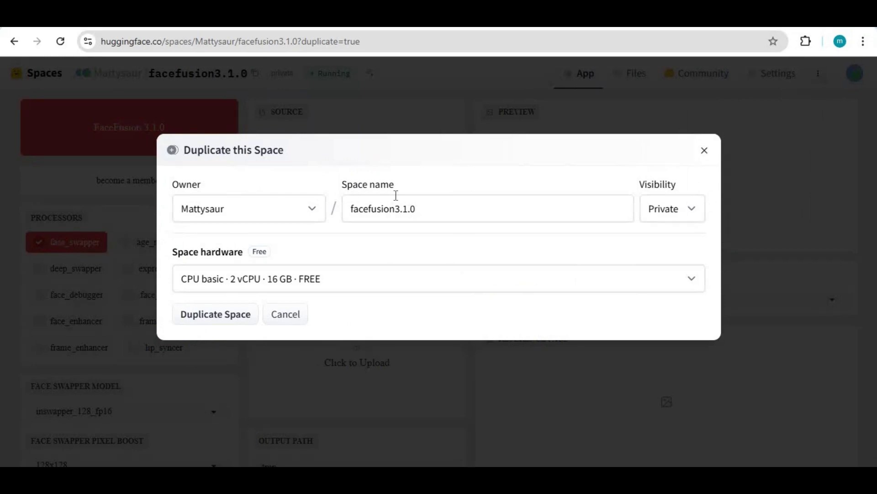
pyautogui.click(684, 212)
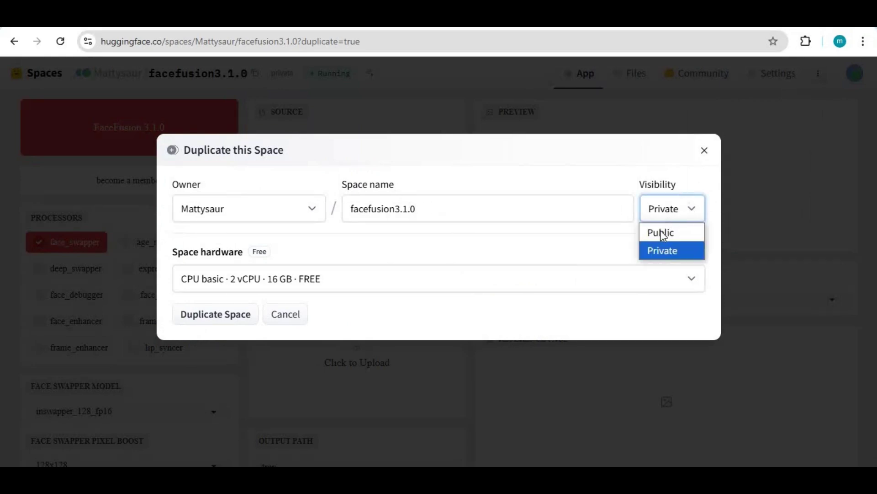
pyautogui.click(662, 231)
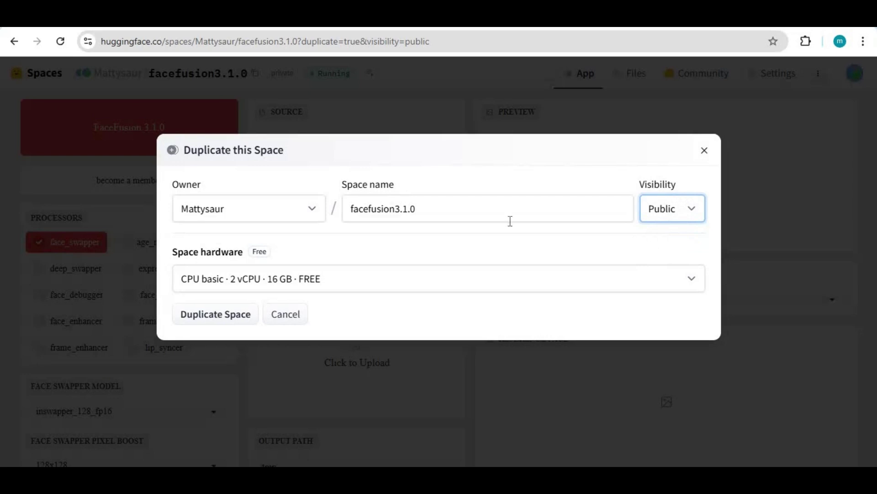
pyautogui.click(444, 220)
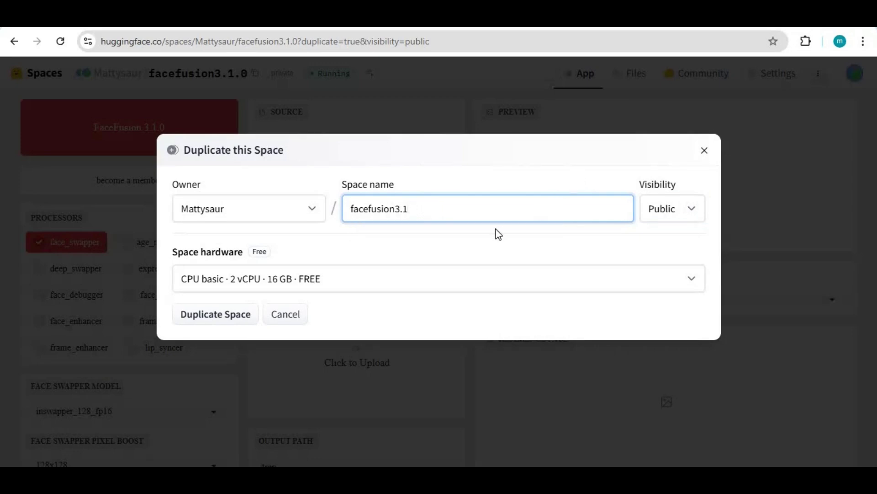
# Choose the free CPU basic hardware with 2 vCPU and 16 GB, and create the duplicate Space.
pyautogui.click(268, 277)
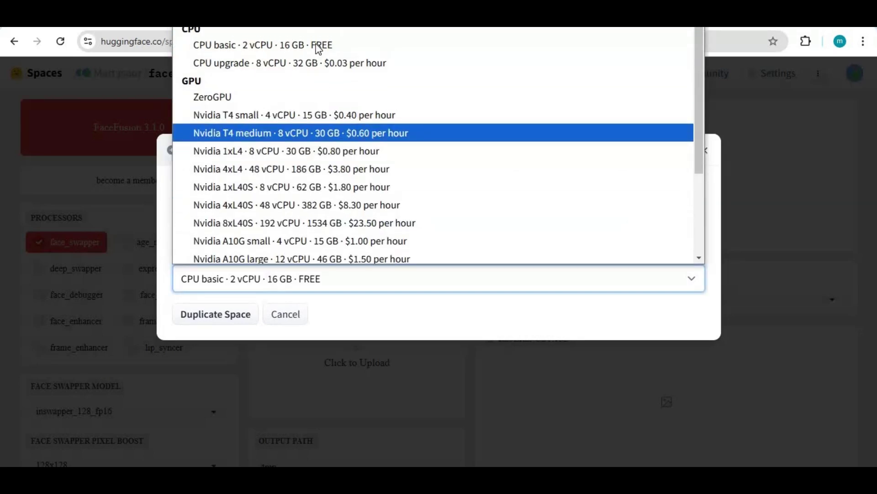
pyautogui.scroll(1, 305, 48)
pyautogui.click(264, 46)
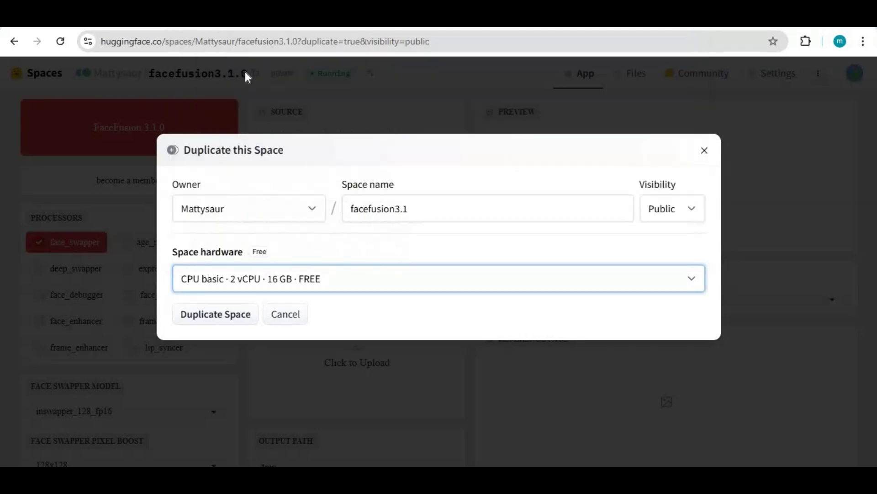
pyautogui.click(222, 313)
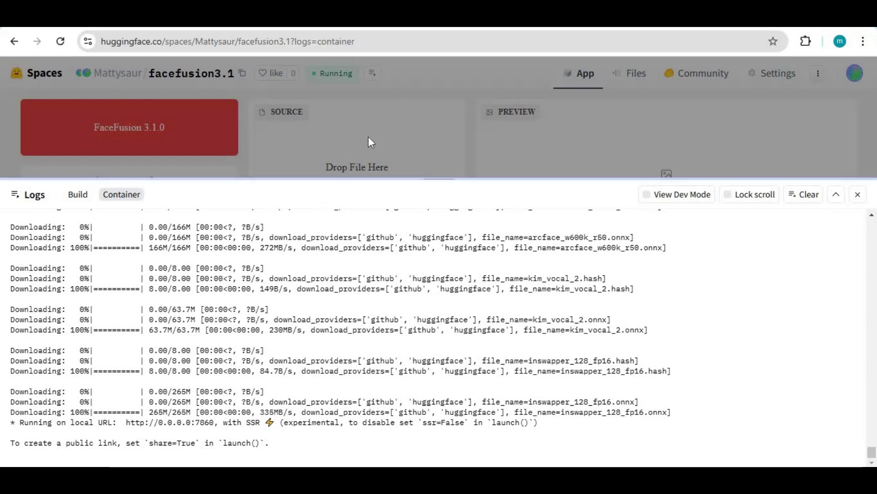
# Close the container logs and look over the duplicated Space's interface.
pyautogui.click(322, 162)
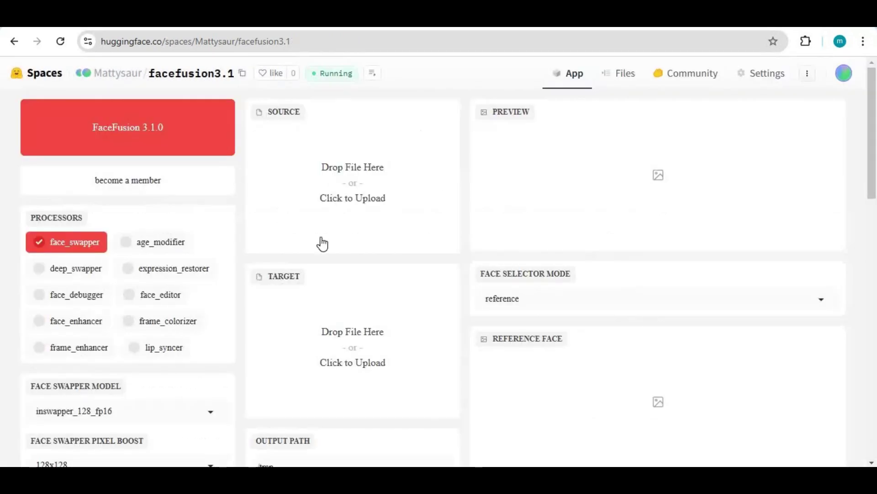
pyautogui.scroll(-5, 321, 243)
pyautogui.scroll(-6, 324, 243)
pyautogui.scroll(12, 329, 237)
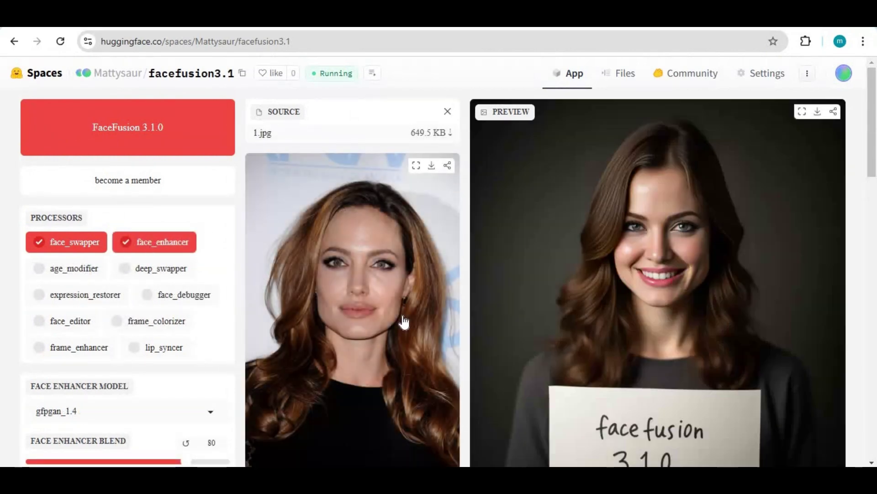
# Start processing the target image with the source face, using face_swapper and face_enhancer.
pyautogui.scroll(-8, 403, 322)
pyautogui.scroll(-9, 388, 332)
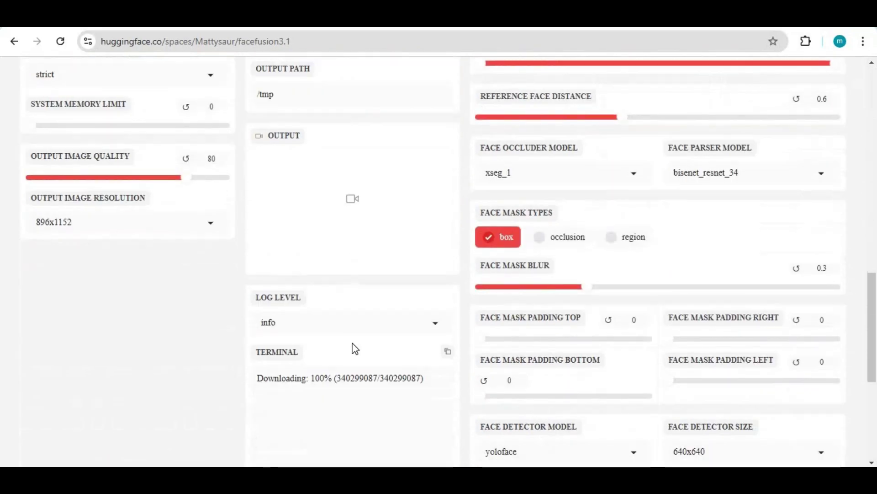
pyautogui.scroll(4, 353, 349)
pyautogui.scroll(-9, 355, 348)
pyautogui.click(348, 319)
pyautogui.scroll(5, 415, 298)
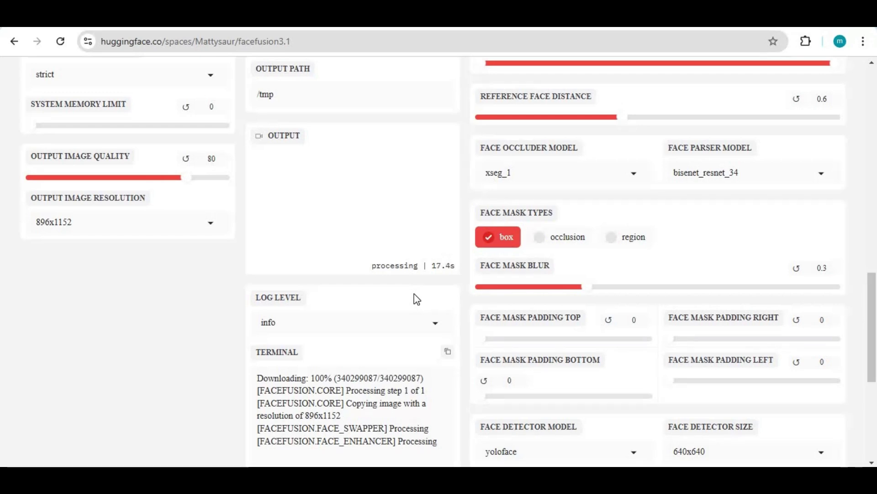
# Examine the image's processing time in the terminal log and compare the output image with the target.
pyautogui.scroll(6, 416, 299)
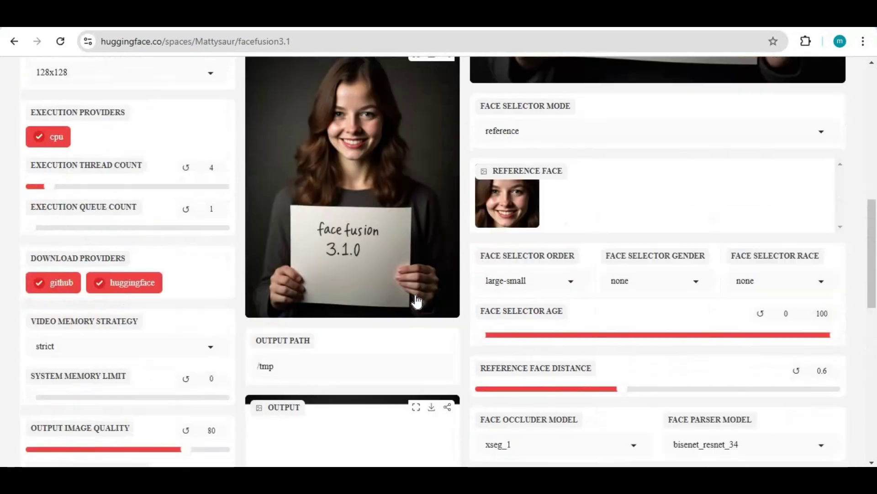
pyautogui.scroll(-12, 415, 300)
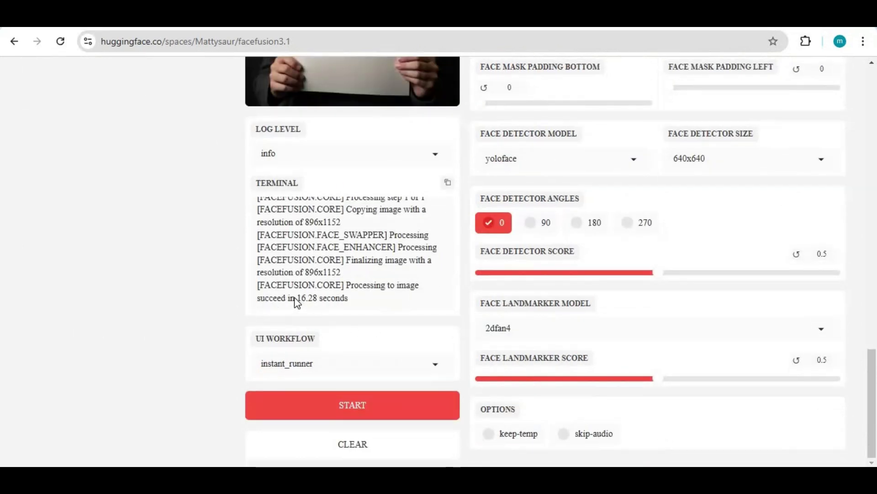
pyautogui.doubleClick(312, 300)
pyautogui.scroll(2, 411, 284)
pyautogui.scroll(4, 430, 264)
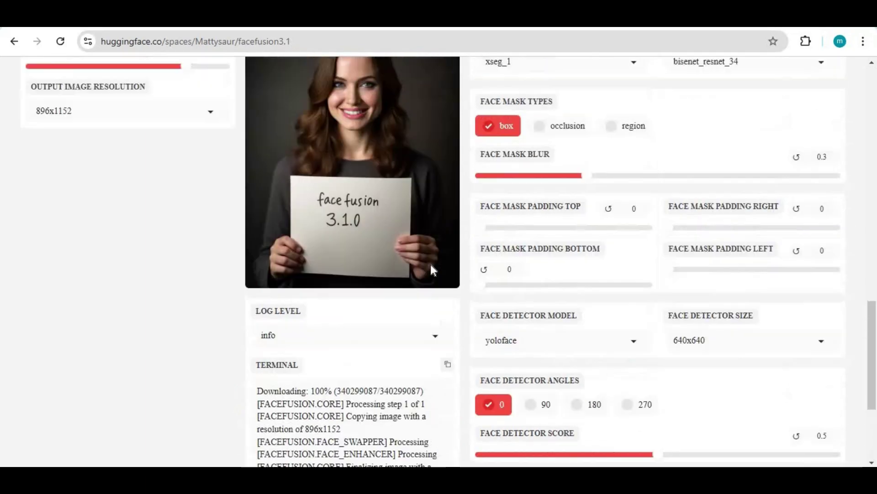
pyautogui.scroll(10, 430, 266)
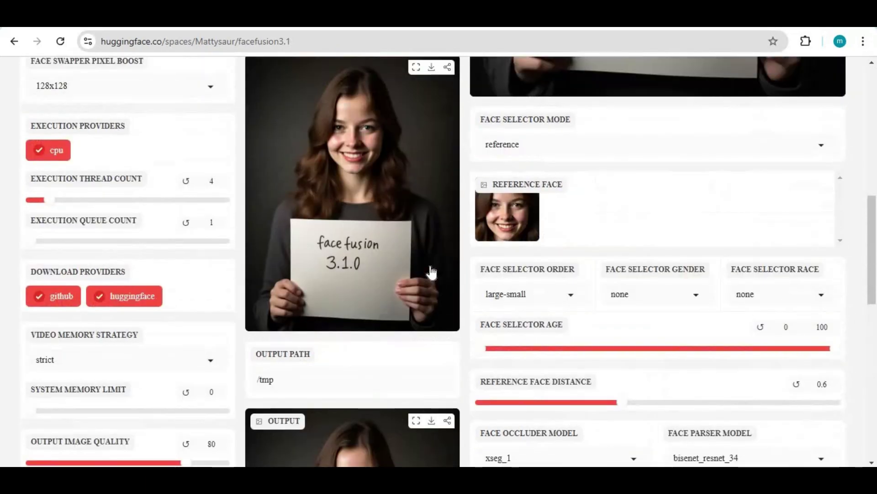
# Start the face swap on the target video 0##2_full.mp4.
pyautogui.scroll(-5, 432, 275)
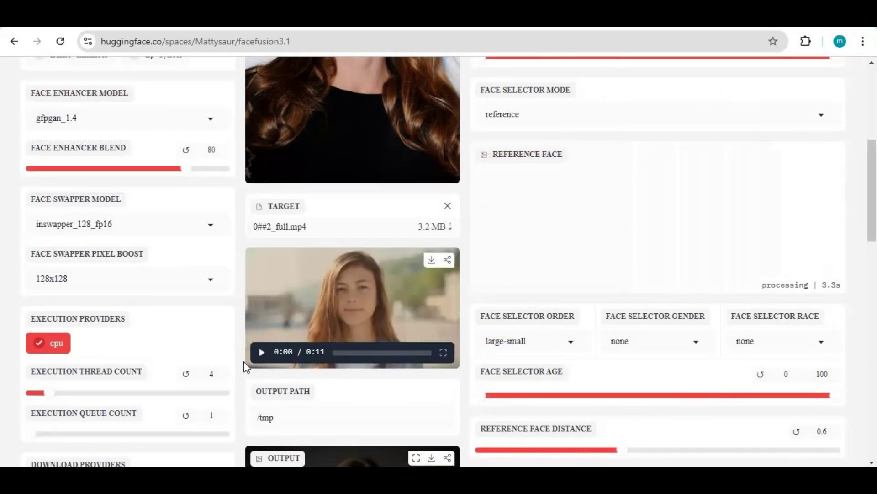
pyautogui.scroll(-7, 316, 355)
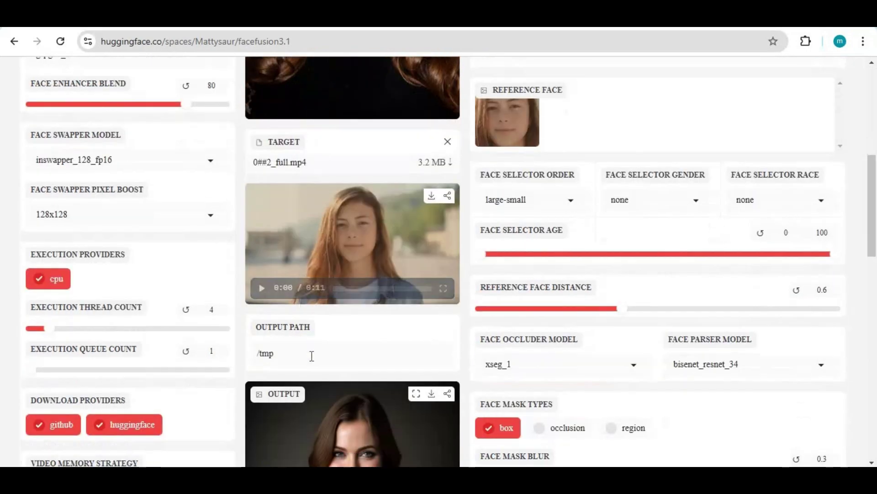
pyautogui.scroll(-7, 317, 355)
pyautogui.click(315, 382)
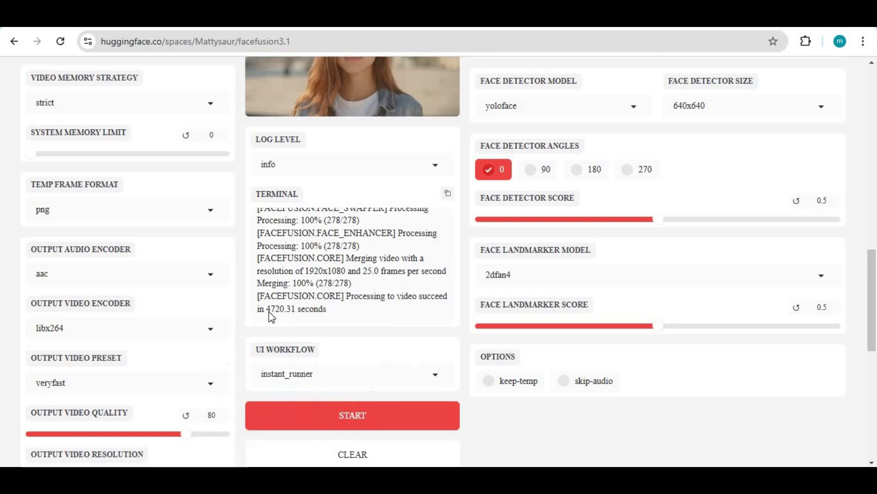
# Check the video's processing time in the terminal log and view the output video.
pyautogui.moveTo(267, 309); pyautogui.dragTo(283, 306)
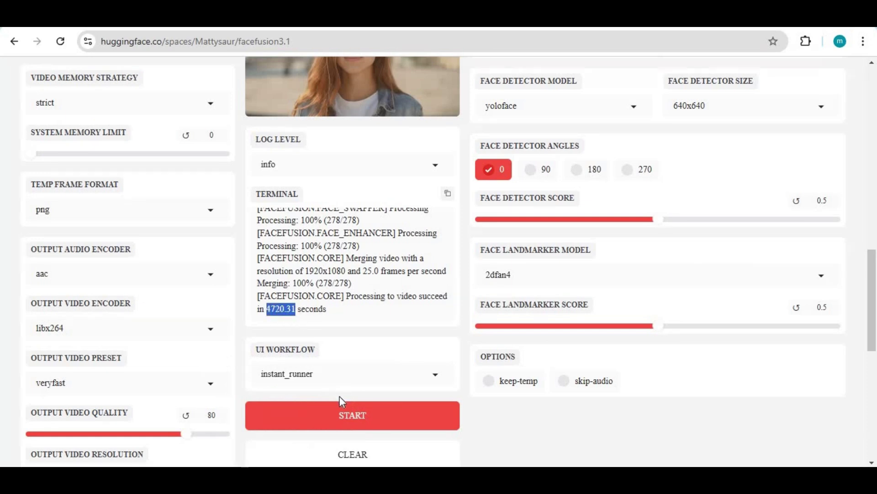
pyautogui.scroll(4, 342, 356)
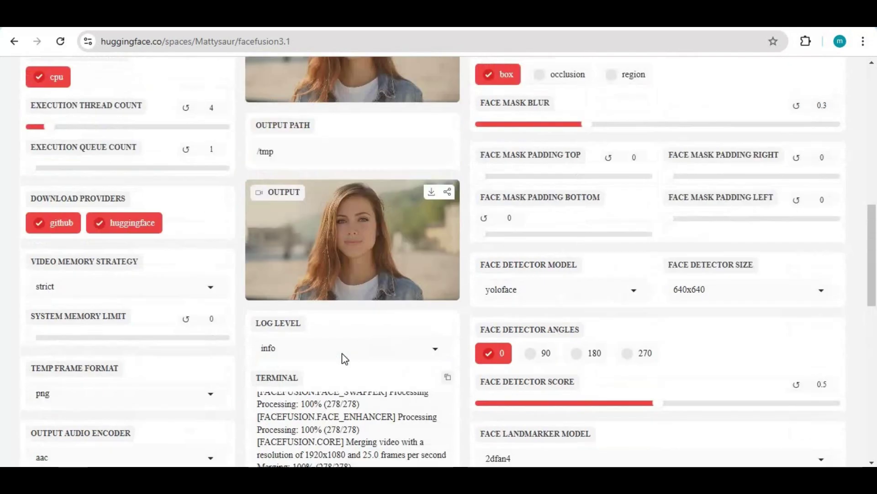
pyautogui.scroll(2, 344, 358)
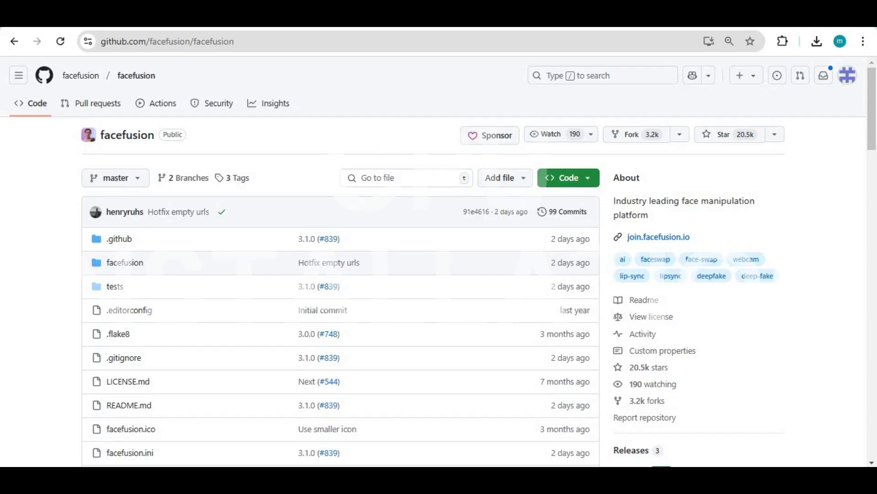
# Look over the facefusion/facefusion repository on GitHub and open its code download options.
pyautogui.click(205, 42)
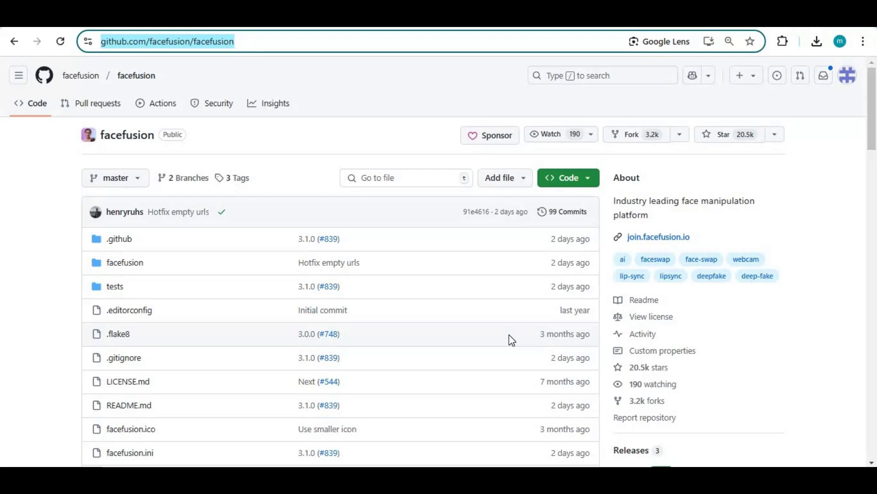
pyautogui.scroll(-7, 510, 339)
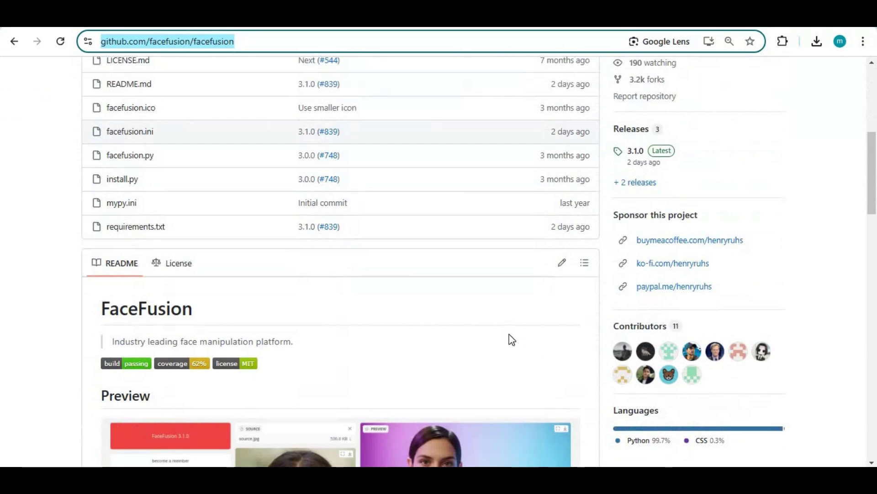
pyautogui.scroll(5, 517, 336)
pyautogui.scroll(3, 521, 331)
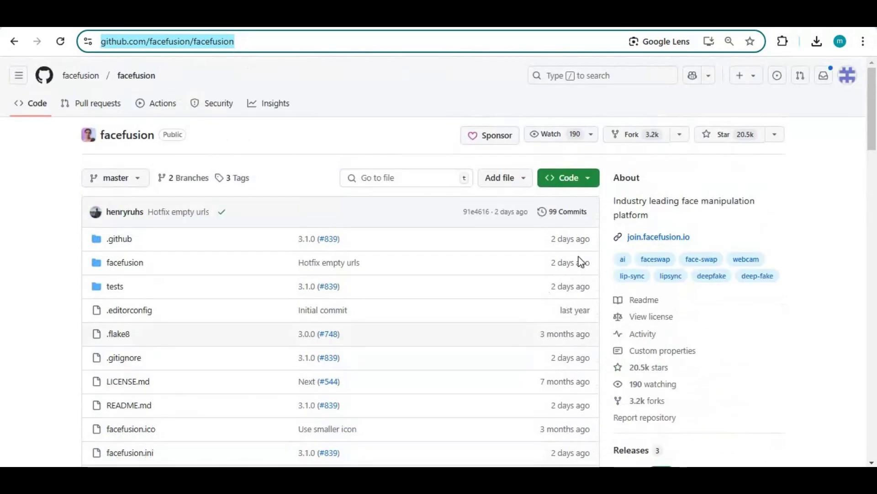
pyautogui.click(578, 180)
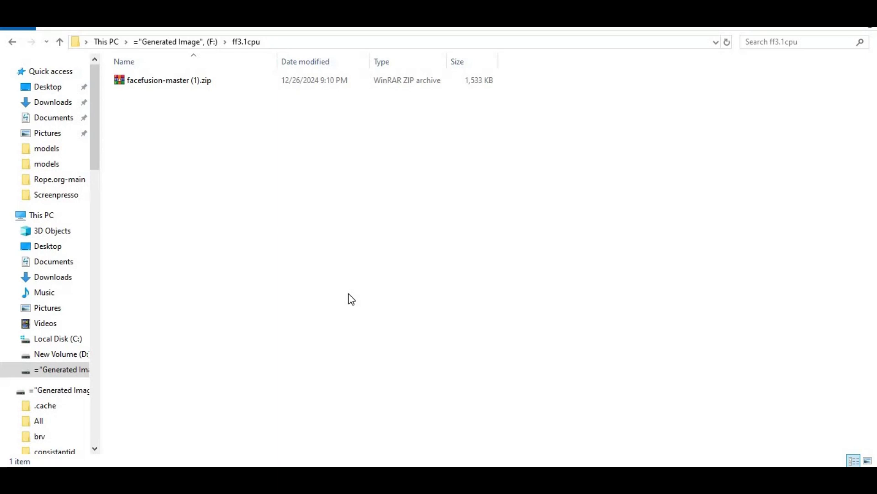
# Extract the facefusion-master (1).zip archive directly into the ff3.1cpu folder.
pyautogui.click(174, 85)
pyautogui.rightClick(176, 86)
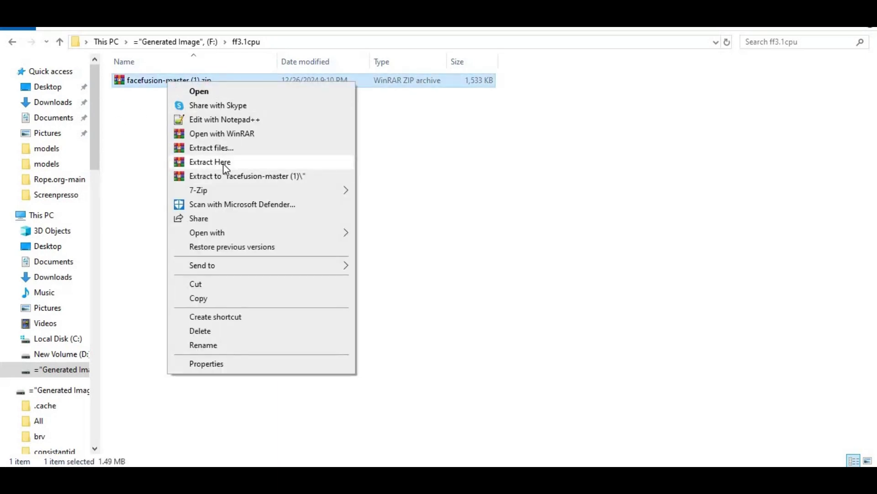
pyautogui.press('Return')
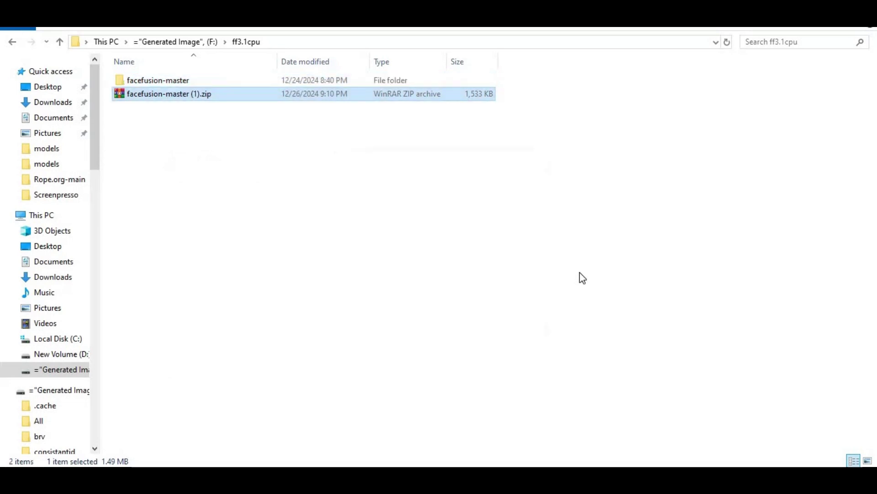
# Open a command prompt in the extracted facefusion-master folder.
pyautogui.doubleClick(163, 83)
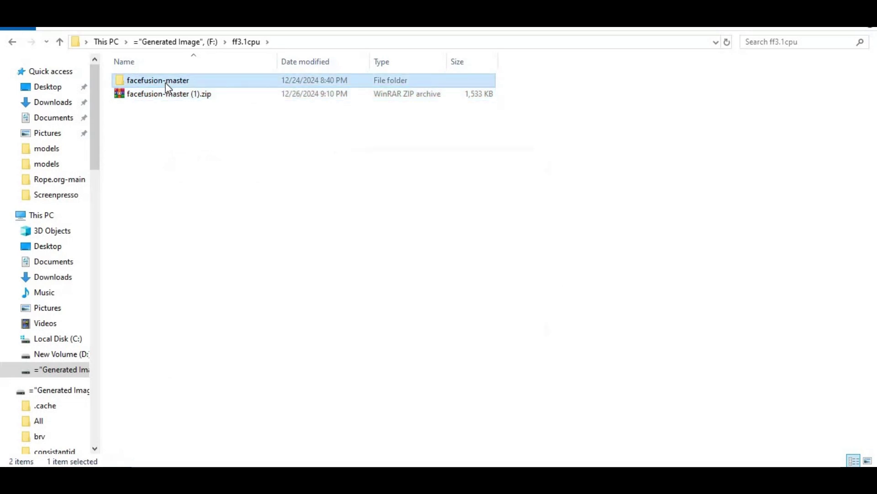
pyautogui.click(379, 42)
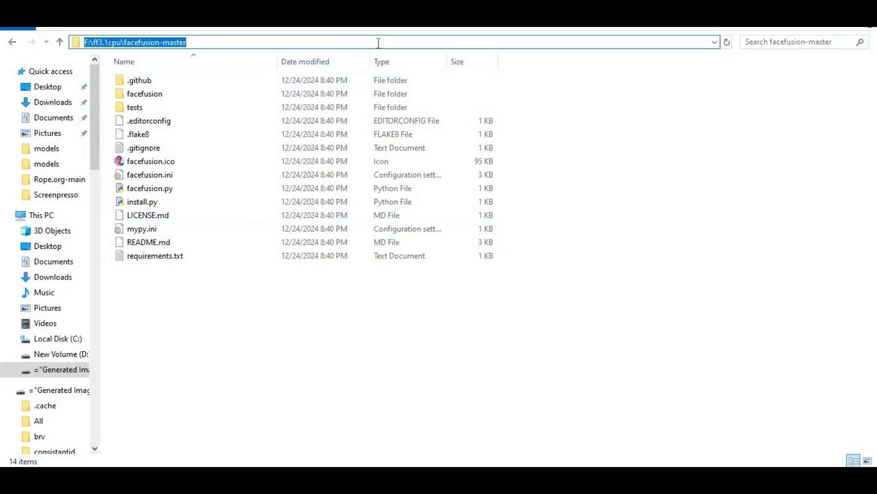
pyautogui.write('cmd')
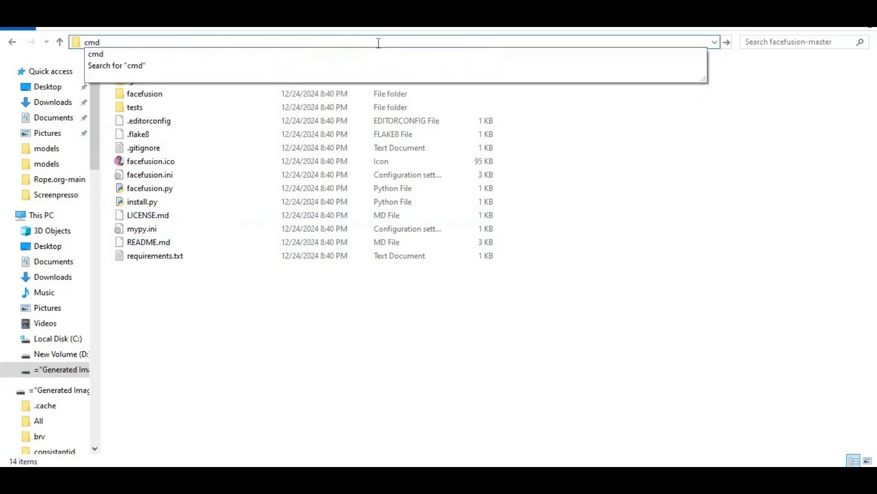
pyautogui.press('Return')
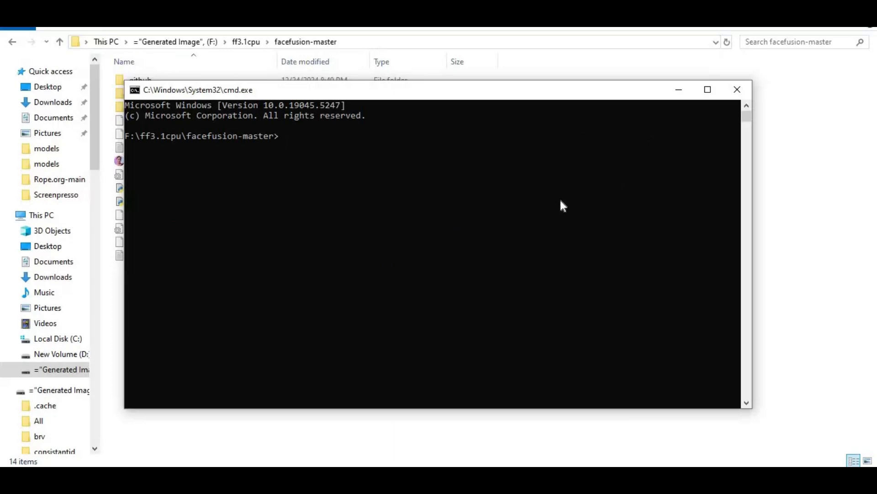
# Create a Python 3.10 virtual environment with py -3.10 -m venv venv and activate it with venv\scripts\activate.
pyautogui.write('py')
pyautogui.write(' -')
pyautogui.write('3.10')
pyautogui.write('.1')
pyautogui.press('BackSpace')
pyautogui.press('BackSpace')
pyautogui.write('-m venv venv')
pyautogui.press('Return')
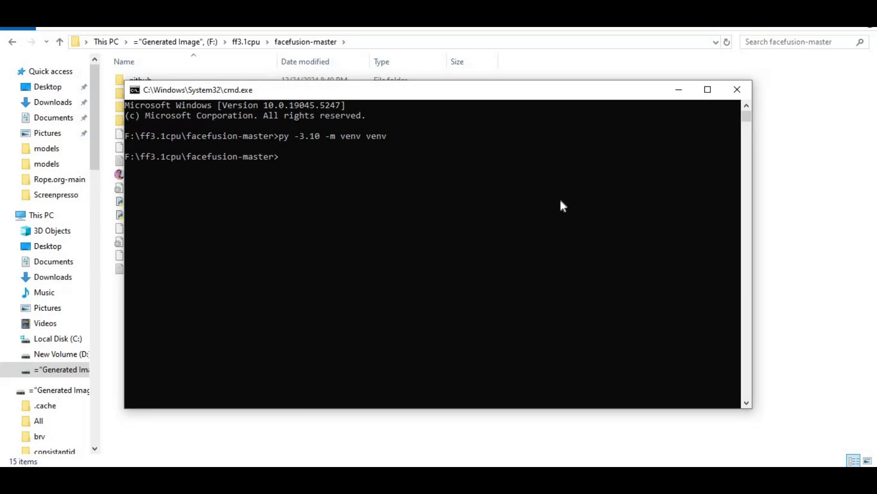
pyautogui.write('venv\\scripts\\activate')
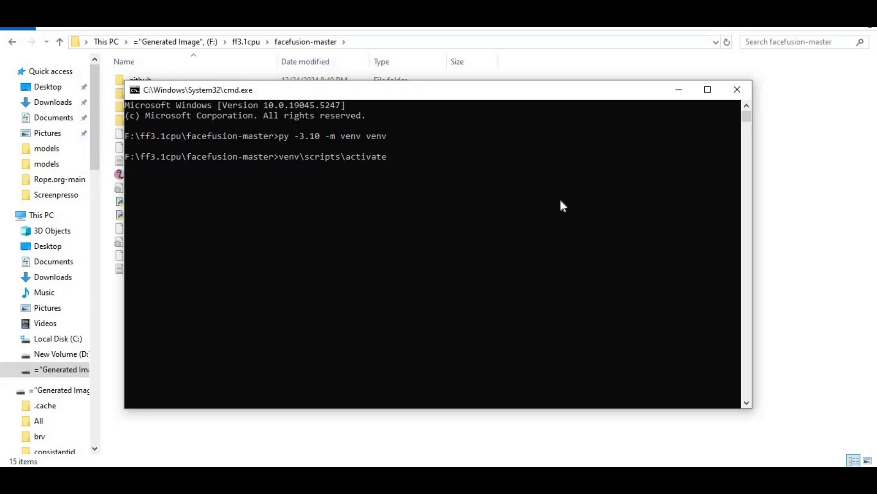
pyautogui.press('Return')
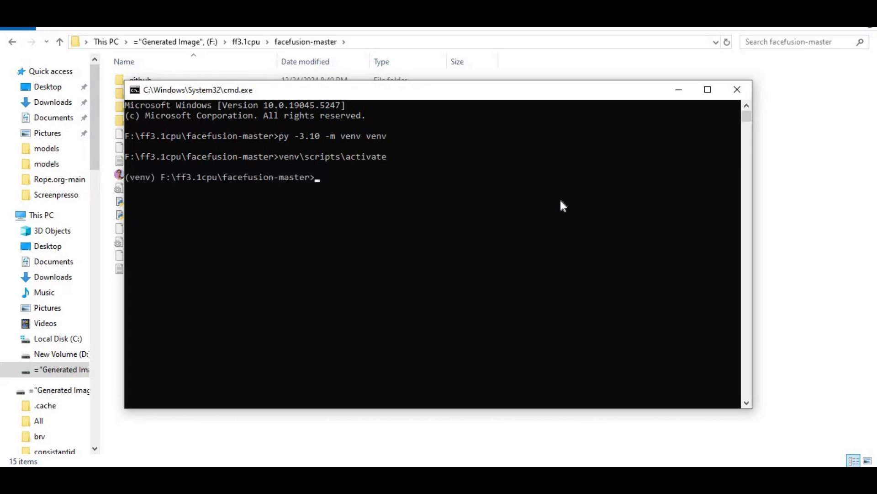
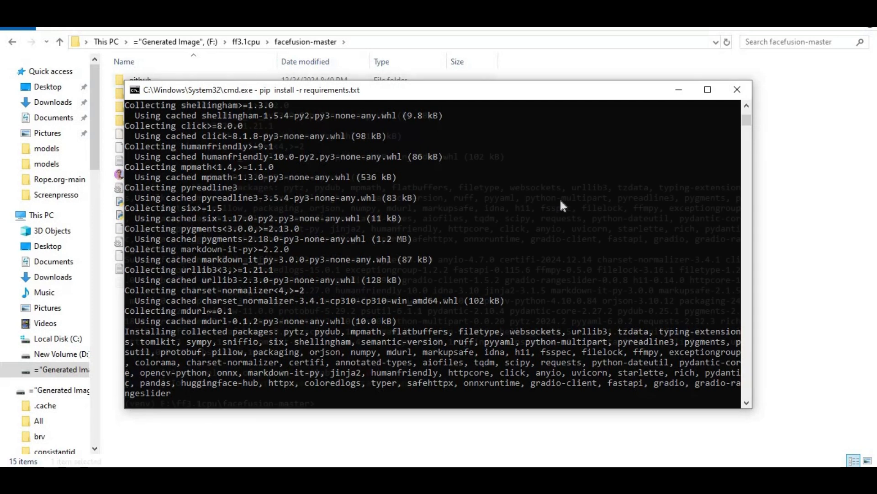
# Upgrade pip in the virtual environment by running the suggested command python.exe -m pip install --upgrade pip.
pyautogui.click(457, 382)
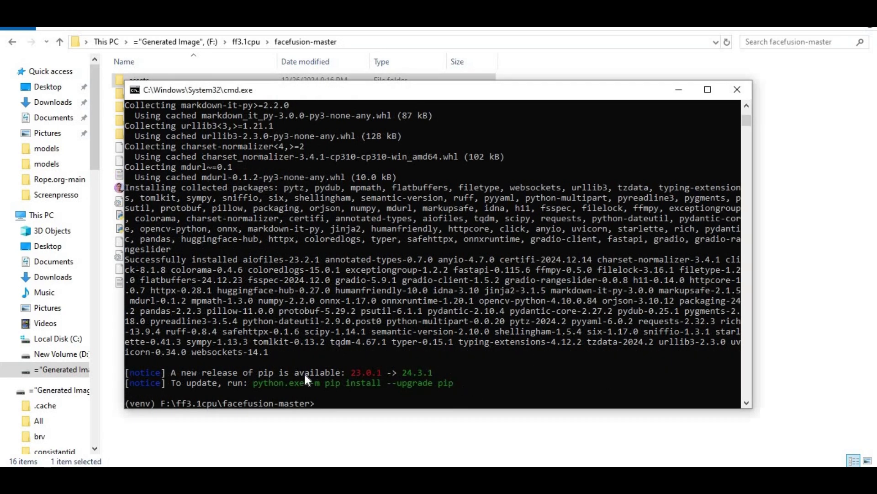
pyautogui.moveTo(255, 383); pyautogui.dragTo(452, 383)
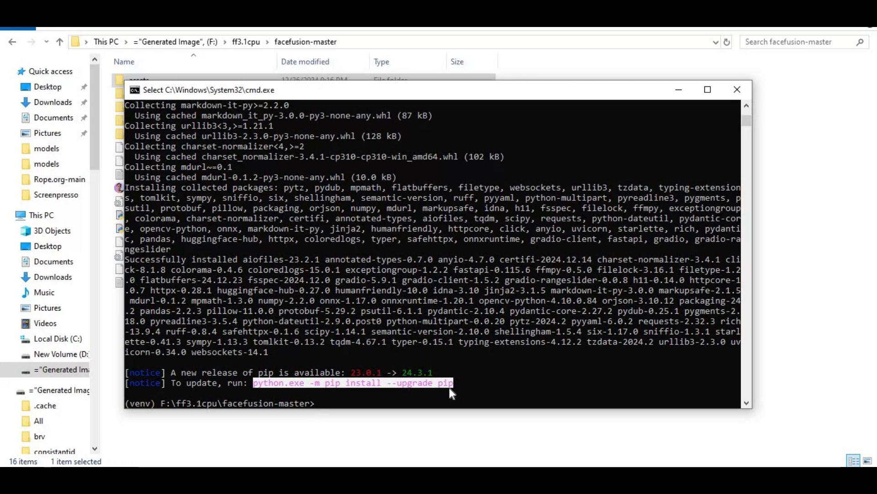
pyautogui.rightClick(448, 387)
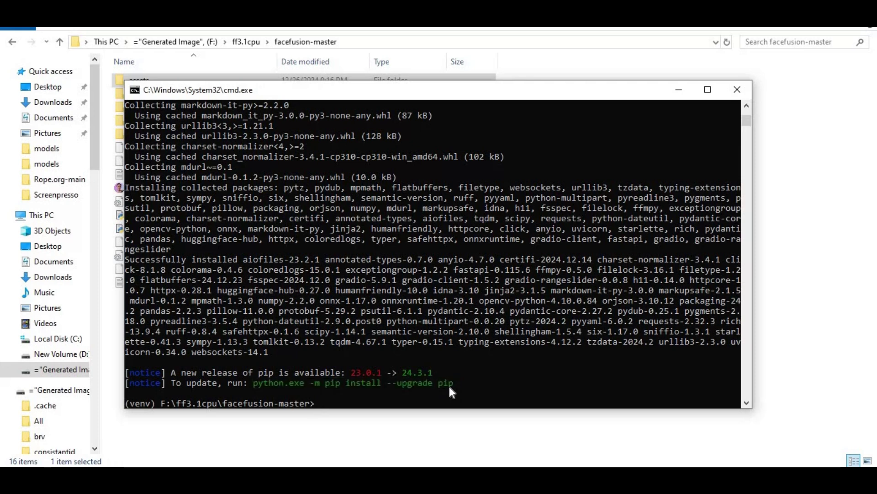
pyautogui.rightClick(448, 385)
pyautogui.press('Return')
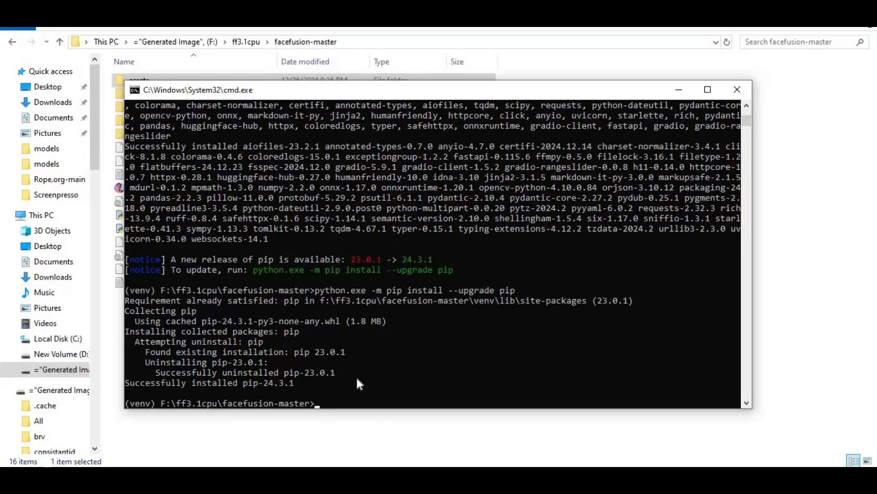
# Launch FaceFusion from the activated environment with python facefusion.py run.
pyautogui.write('python ')
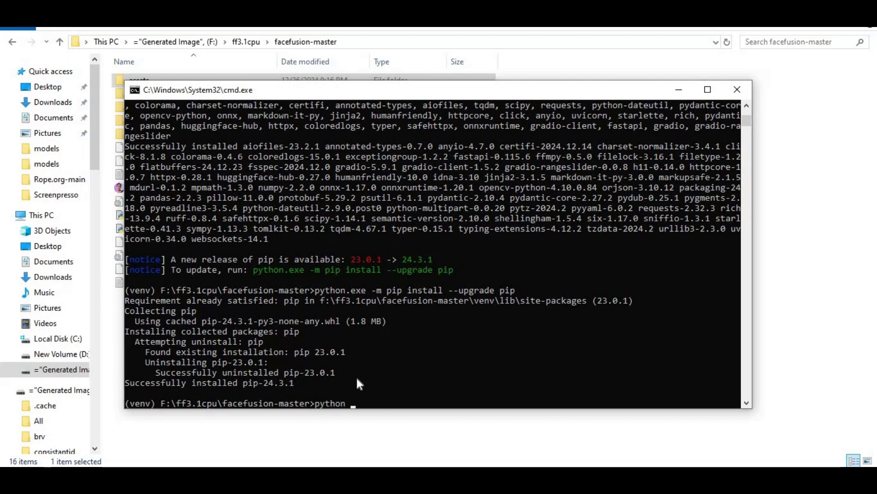
pyautogui.write('facefusion.py run')
pyautogui.press('Return')
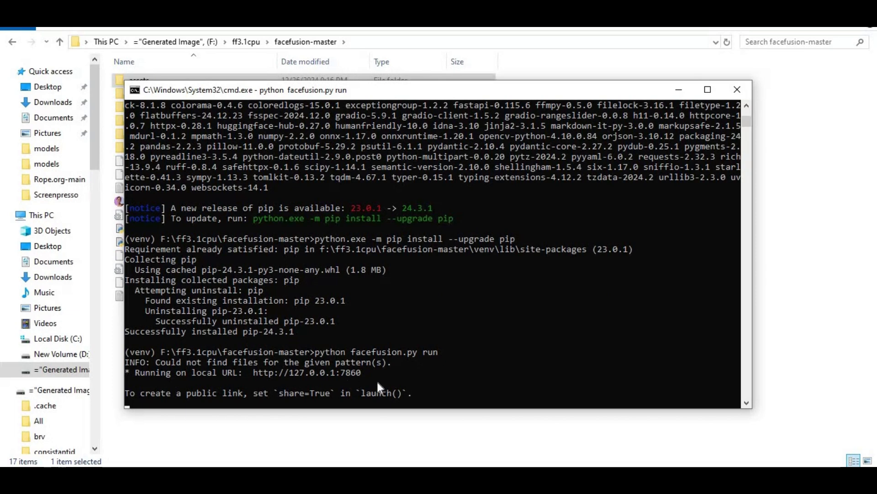
pyautogui.moveTo(365, 372); pyautogui.dragTo(254, 374)
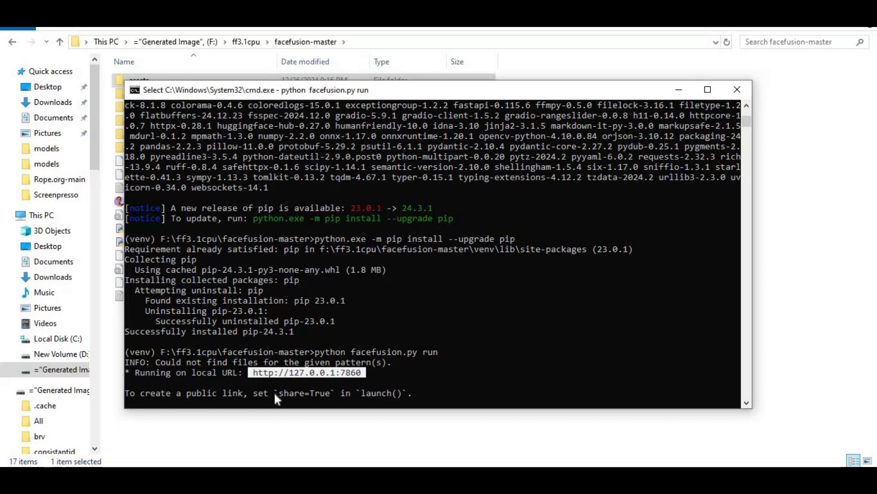
pyautogui.hotkey('ctrl', 'c')
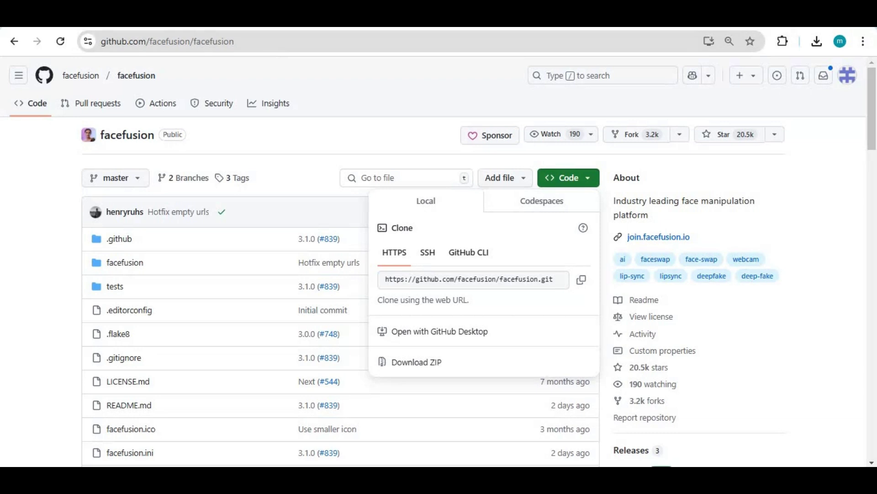
pyautogui.hotkey('ctrl', 't')
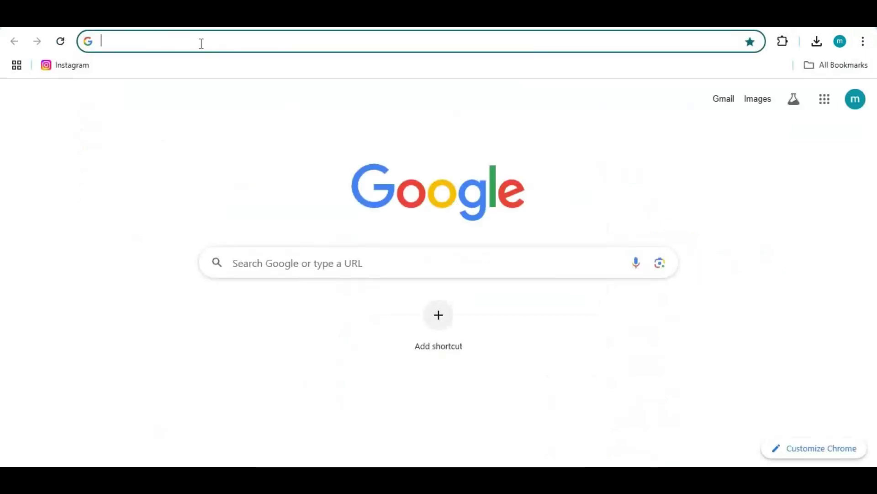
pyautogui.hotkey('ctrl', 'v')
pyautogui.press('Return')
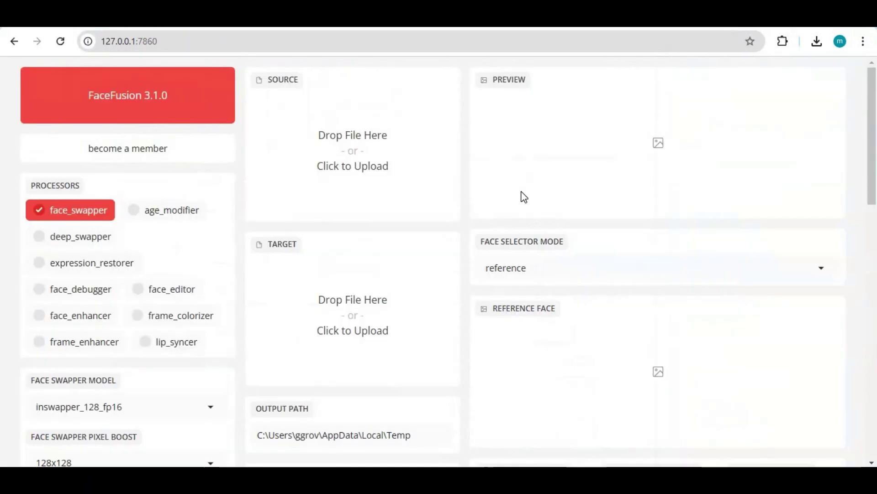
pyautogui.scroll(-5, 503, 190)
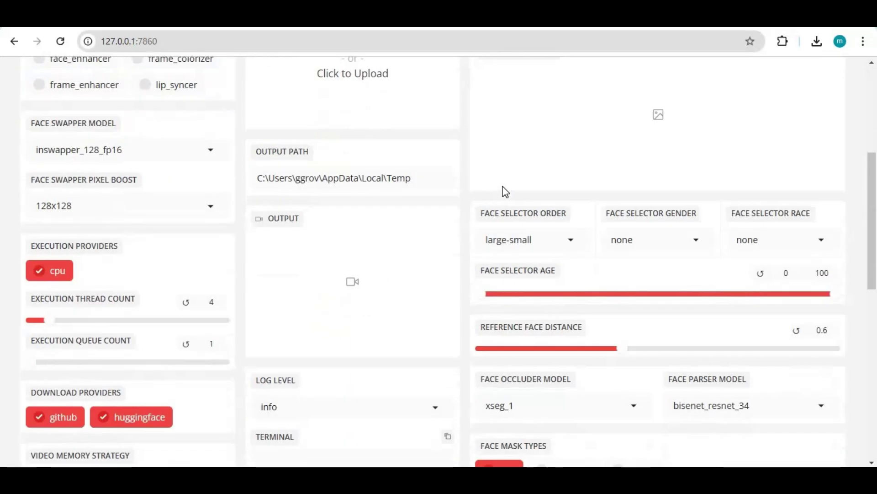
pyautogui.scroll(5, 450, 140)
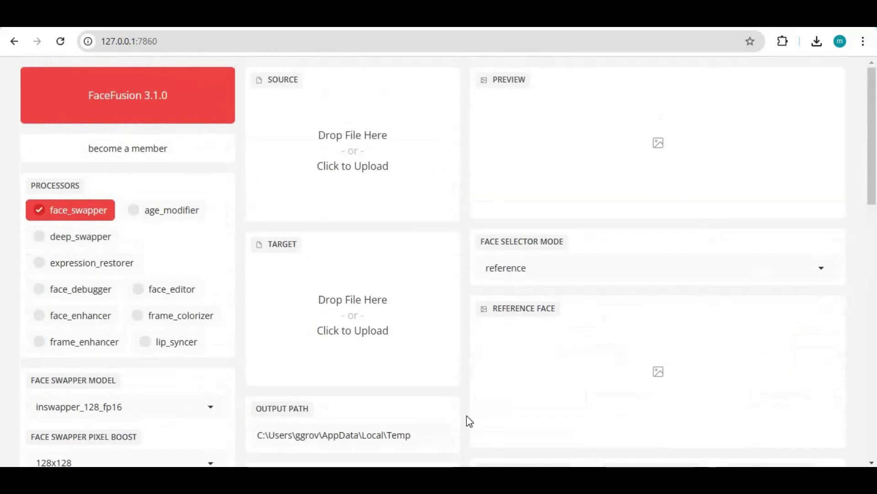
# Close the command prompt window that is running the local FaceFusion server.
pyautogui.hotkey('alt', 'Tab')
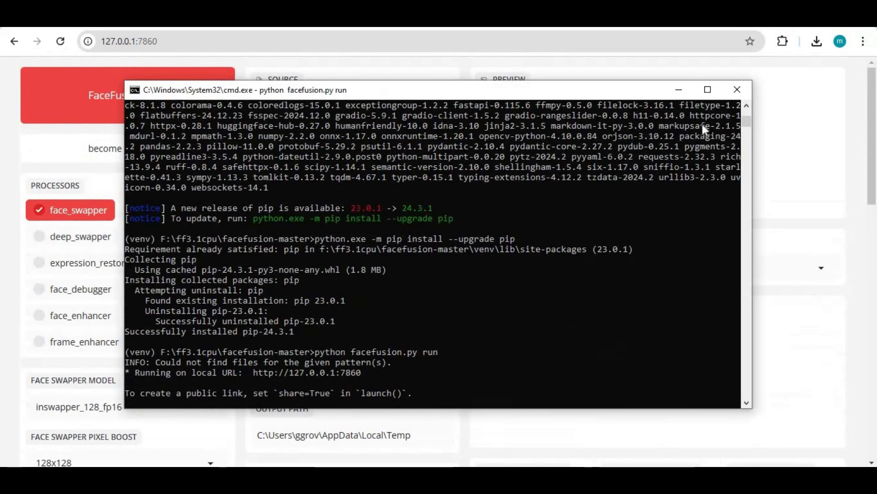
pyautogui.click(737, 89)
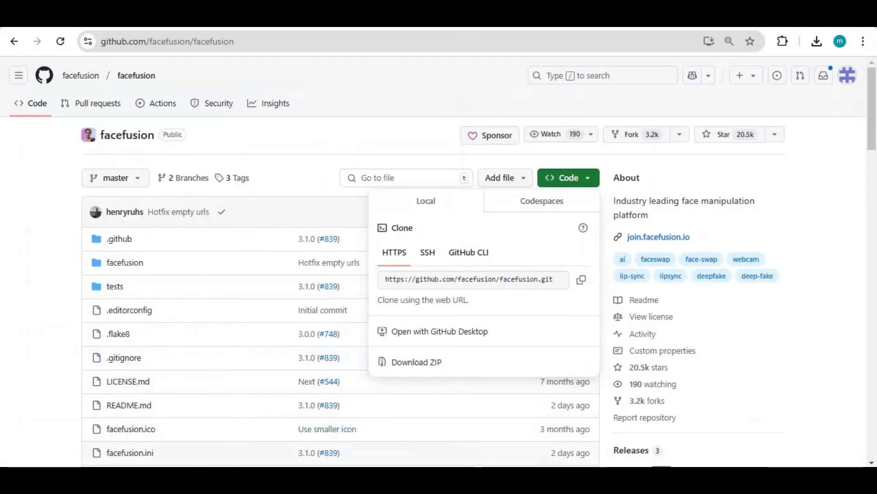
# Create a new text document in the facefusion-master folder and open it in Notepad.
pyautogui.hotkey('alt', 'Tab')
pyautogui.rightClick(197, 352)
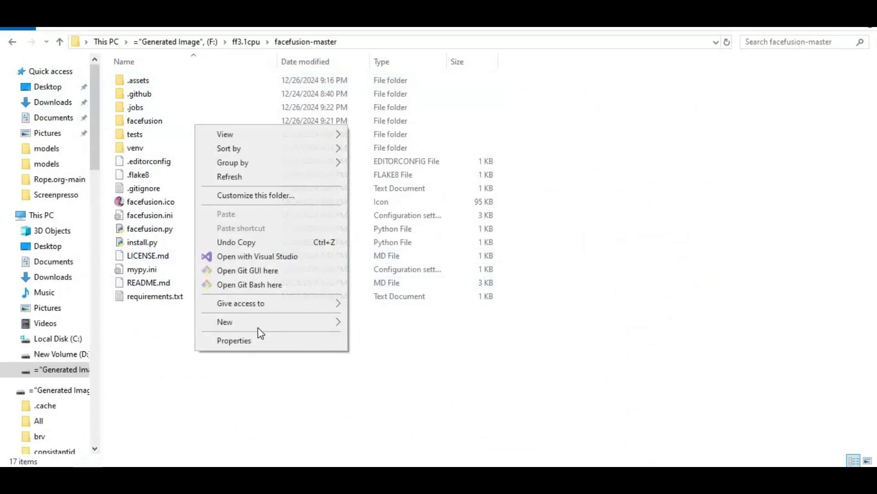
pyautogui.moveTo(264, 321)
pyautogui.click(389, 386)
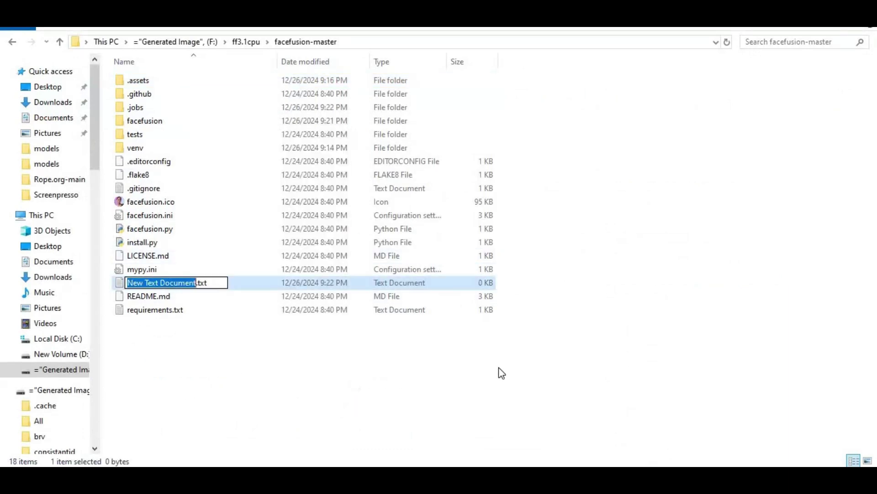
pyautogui.click(141, 313)
pyautogui.doubleClick(171, 283)
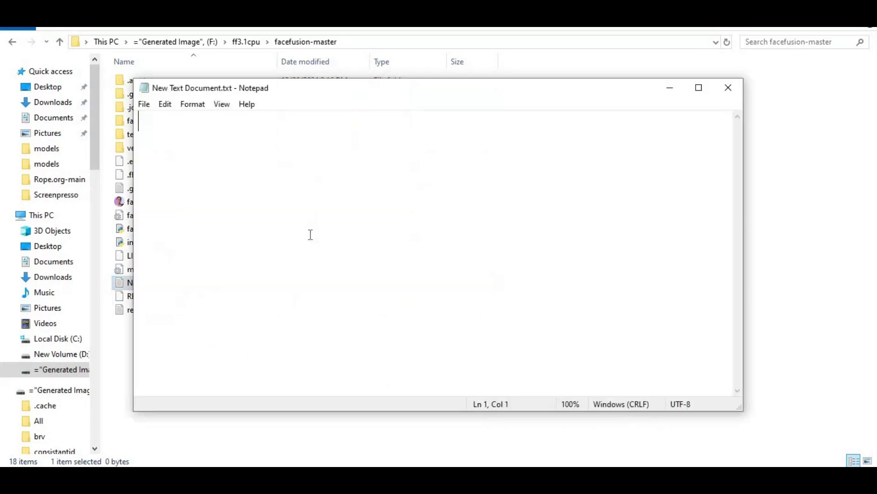
pyautogui.write('@')
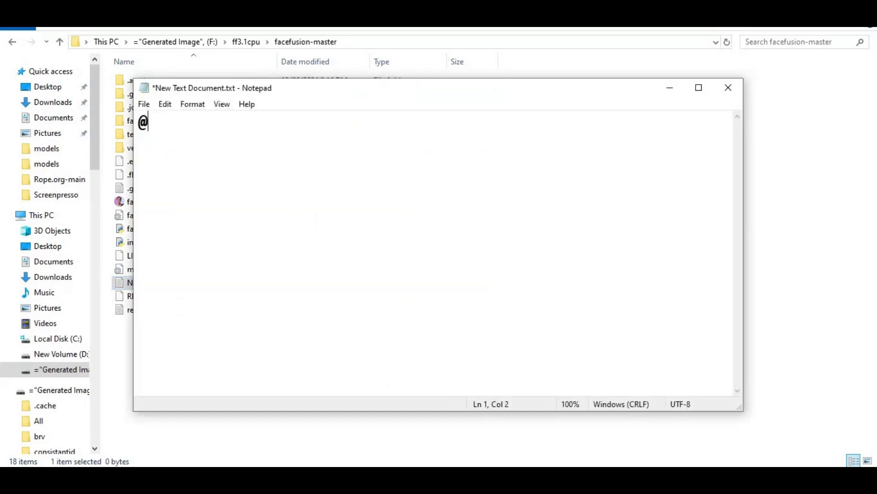
pyautogui.write('echo ')
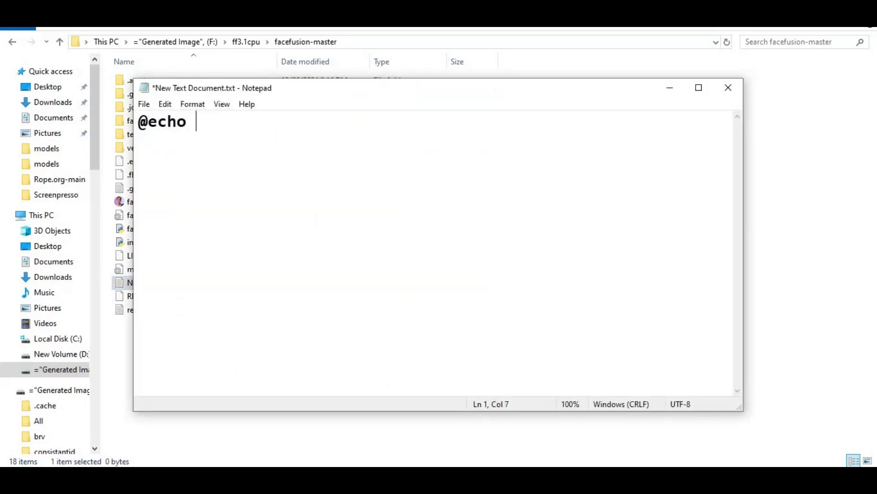
pyautogui.write('off')
pyautogui.press('Return')
pyautogui.write('call')
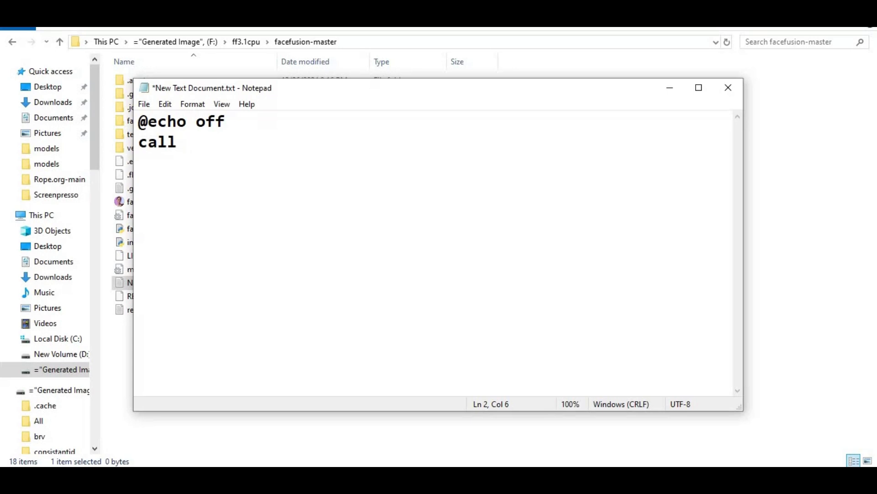
pyautogui.write(' venv\\scr')
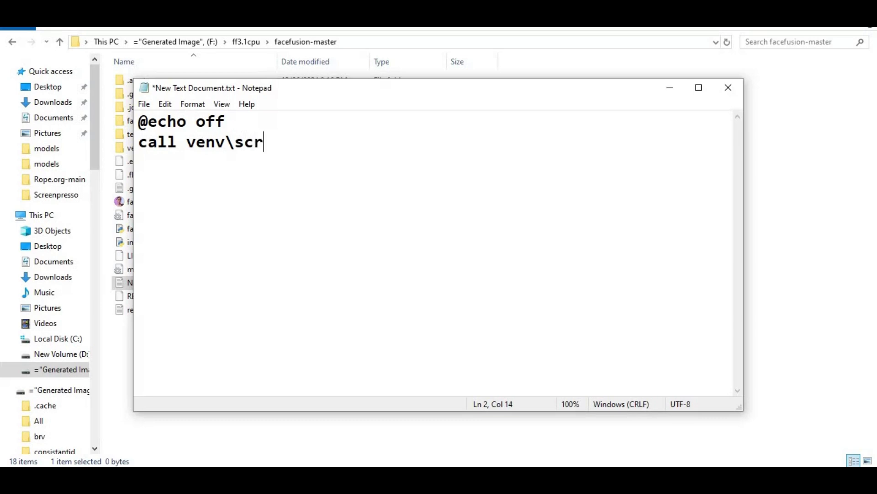
pyautogui.write('ipts\\activate')
pyautogui.press('Return')
# Add the lines "python facefusion.py run" and "pause" to the end of the launch script.
pyautogui.write('python facefusion')
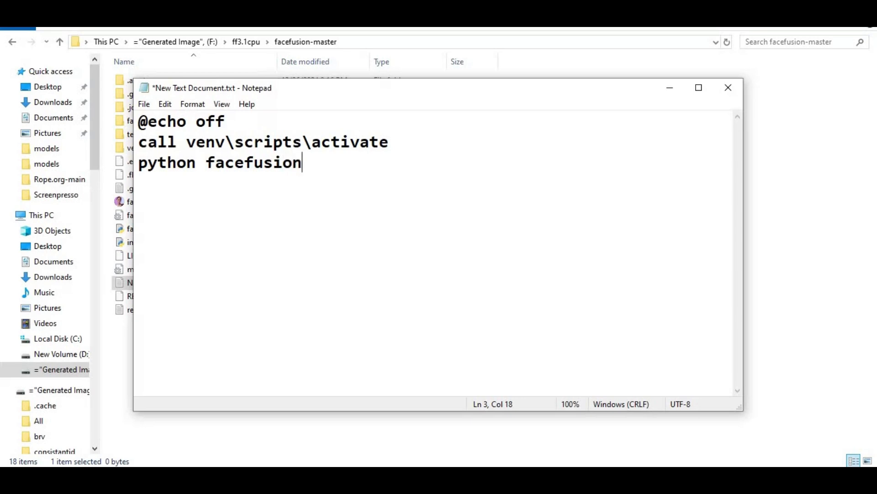
pyautogui.write('.py')
pyautogui.press('Return')
pyautogui.write('pa')
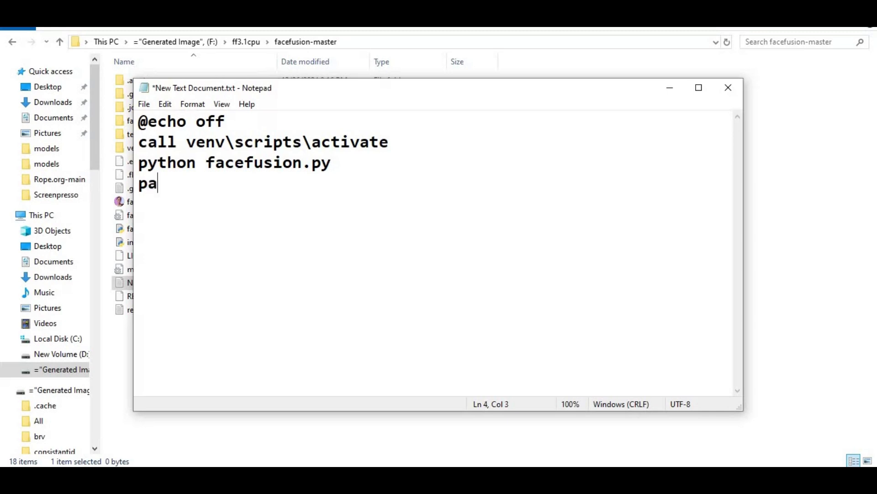
pyautogui.write('use')
pyautogui.click(350, 169)
pyautogui.write('run')
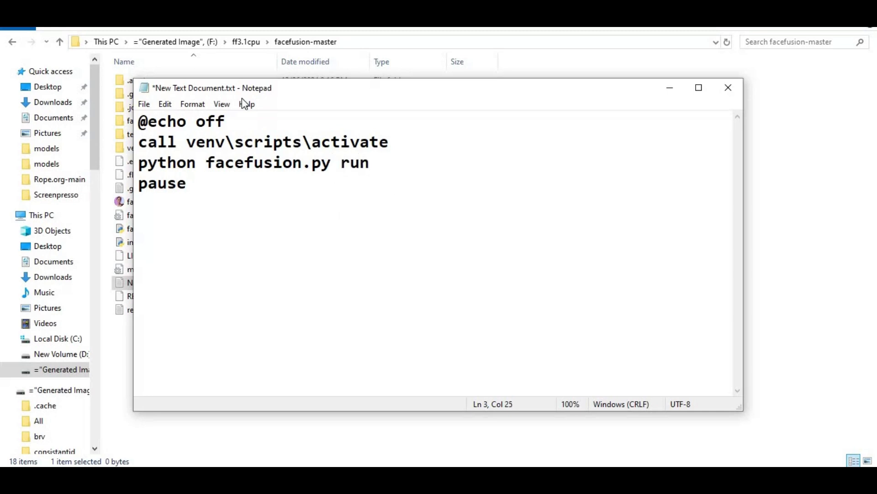
# Save the launch script as Run.bat in the facefusion-master folder and close Notepad.
pyautogui.click(144, 104)
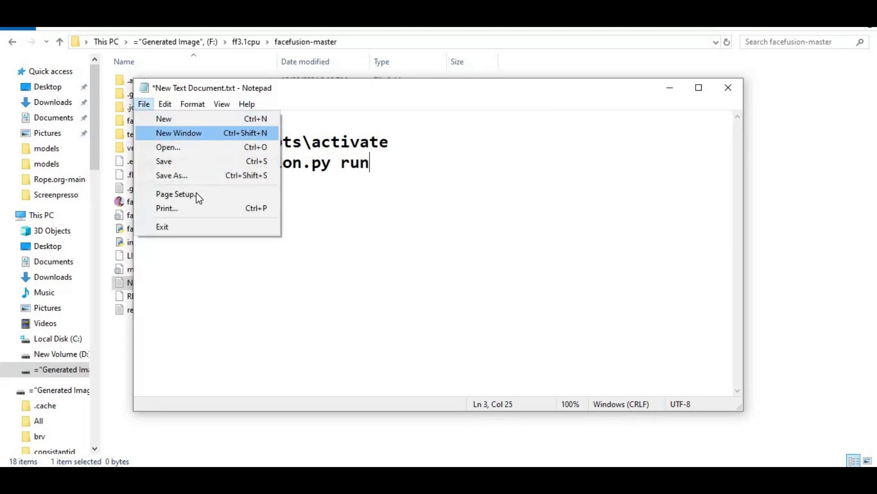
pyautogui.click(202, 181)
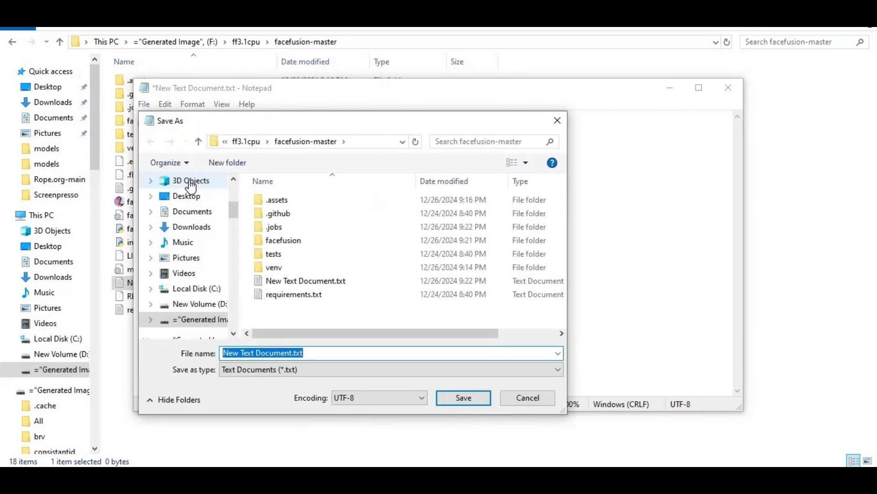
pyautogui.write('Run')
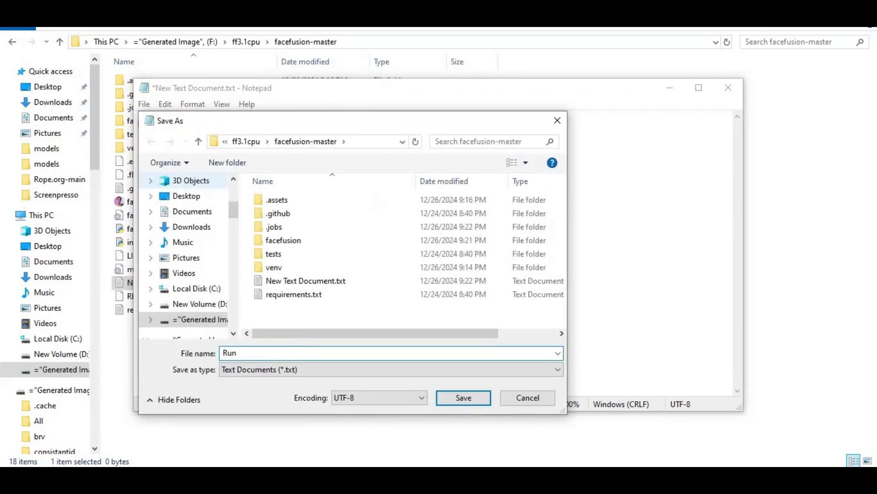
pyautogui.write('.bat')
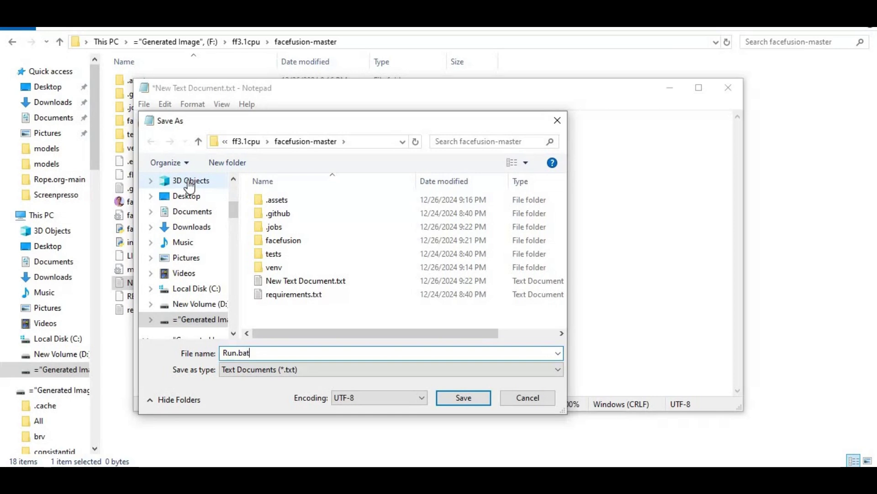
pyautogui.press('Return')
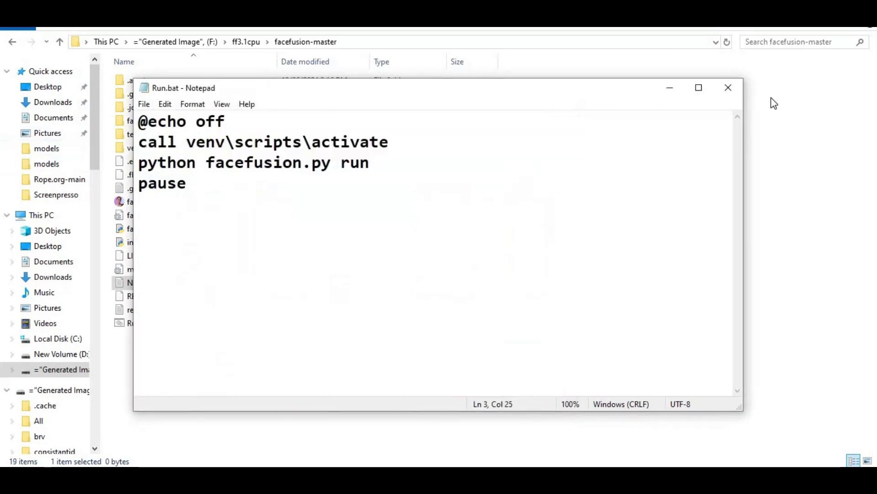
pyautogui.click(728, 87)
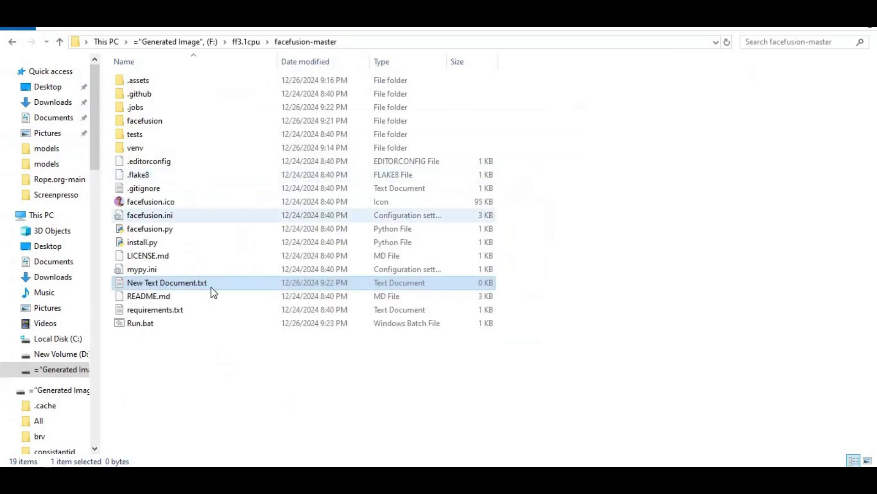
# Run Run.bat to start the local server and open 127.0.0.1:7860 in a new tab in Chrome.
pyautogui.doubleClick(147, 324)
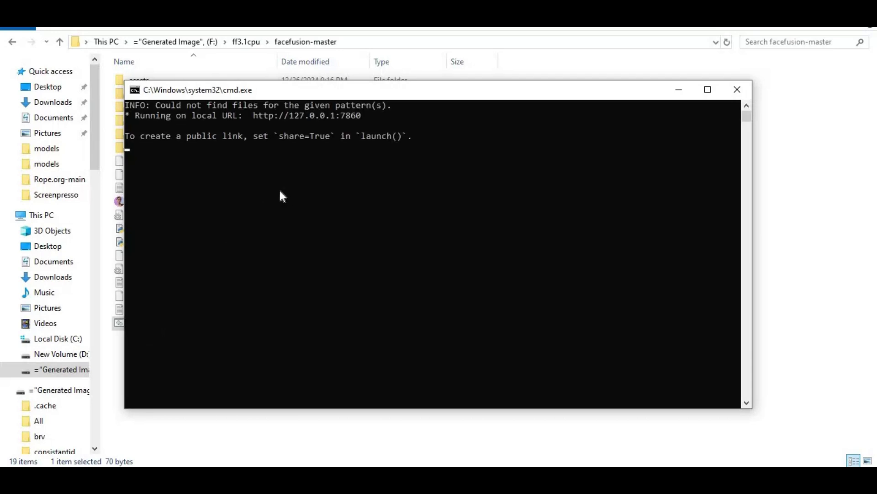
pyautogui.moveTo(264, 118); pyautogui.dragTo(247, 119)
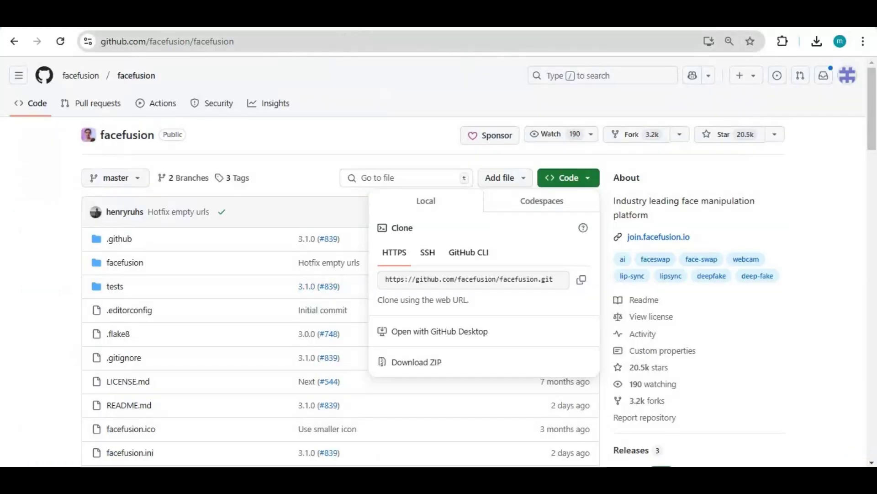
pyautogui.hotkey('ctrl', 't')
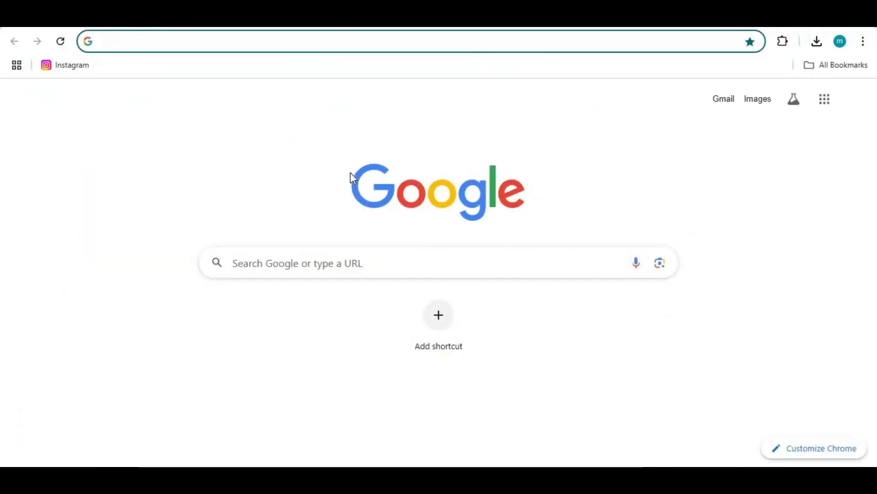
pyautogui.write('1')
pyautogui.press('Return')
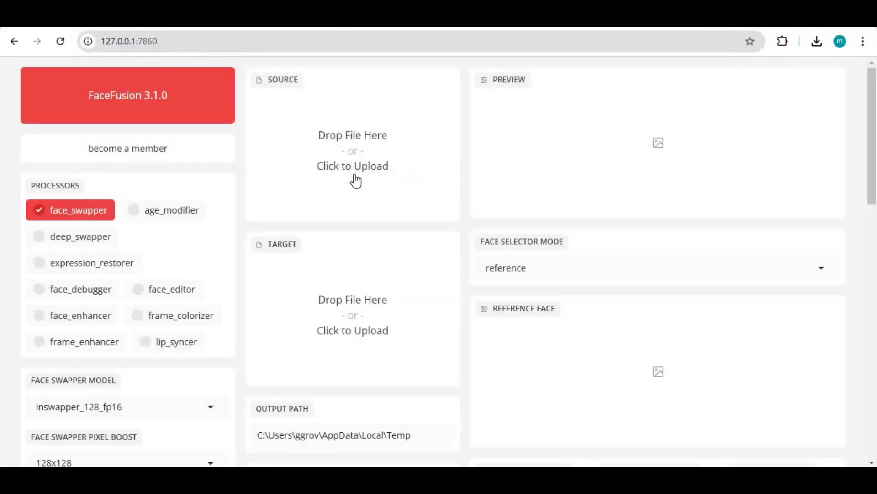
# Start the face swap and enhancement of the target image with source 1.jpg, and highlight the processing time in the terminal log.
pyautogui.scroll(-4, 356, 181)
pyautogui.scroll(-3, 356, 181)
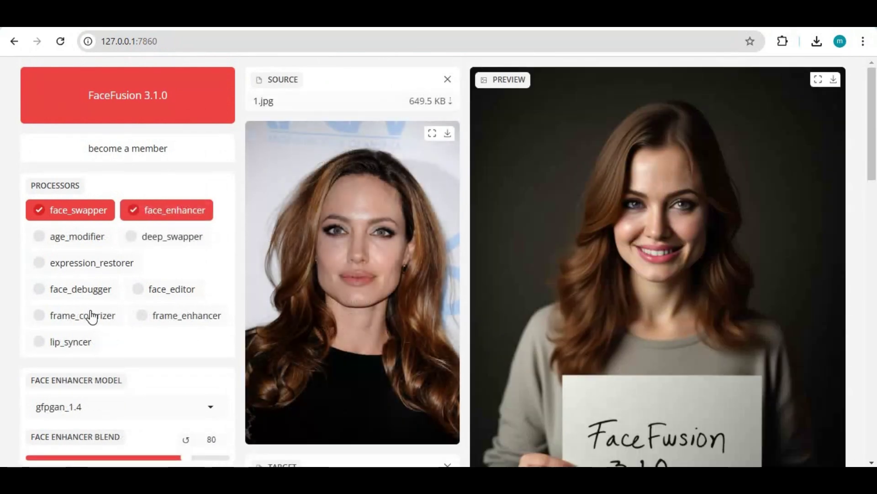
pyautogui.scroll(-5, 92, 318)
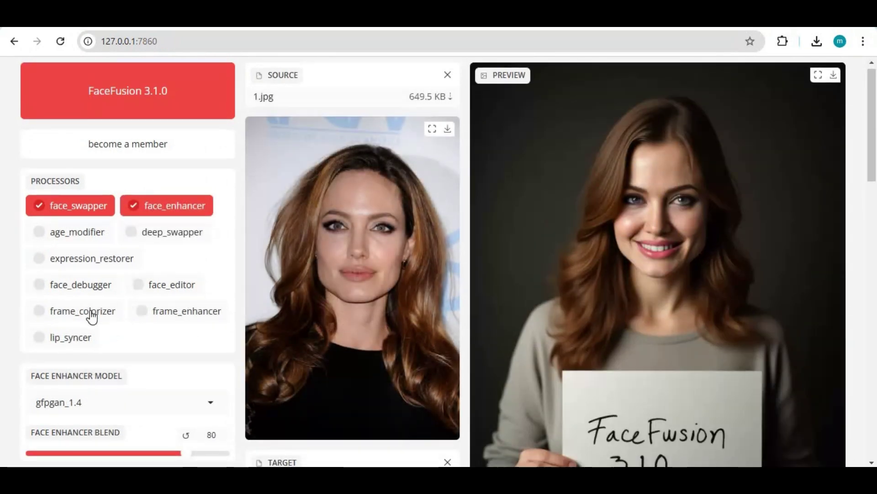
pyautogui.scroll(-10, 93, 316)
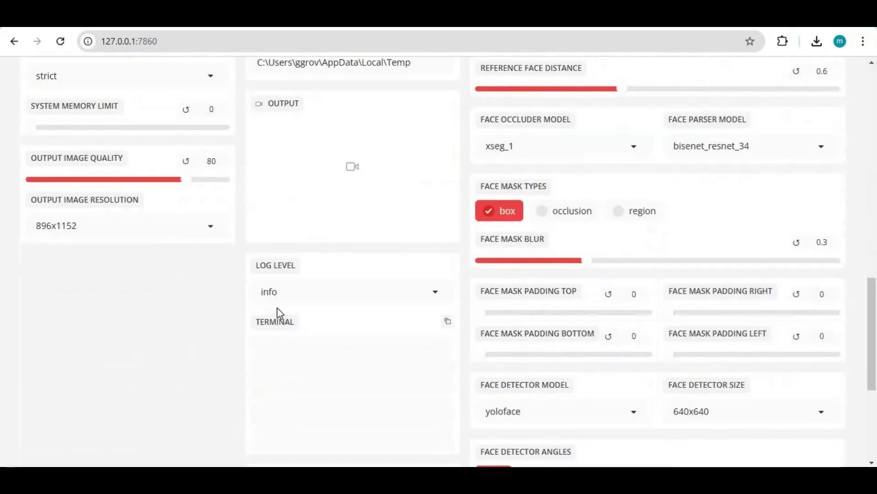
pyautogui.scroll(-3, 300, 319)
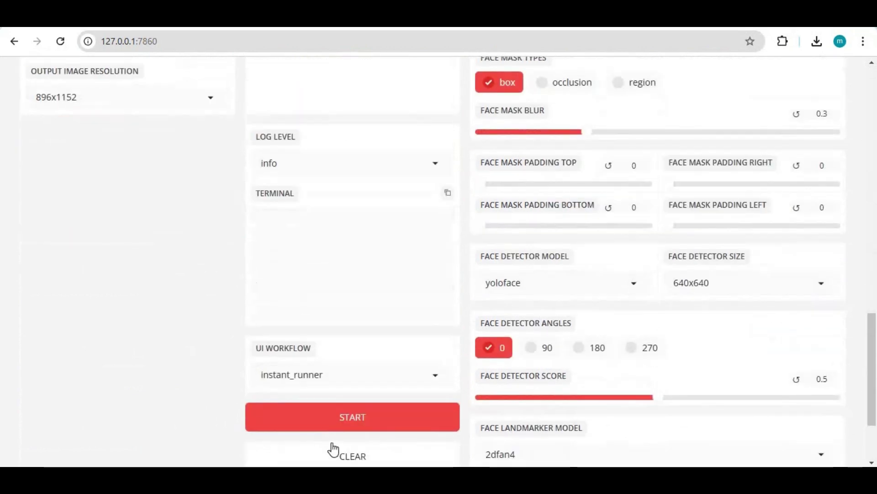
pyautogui.click(355, 420)
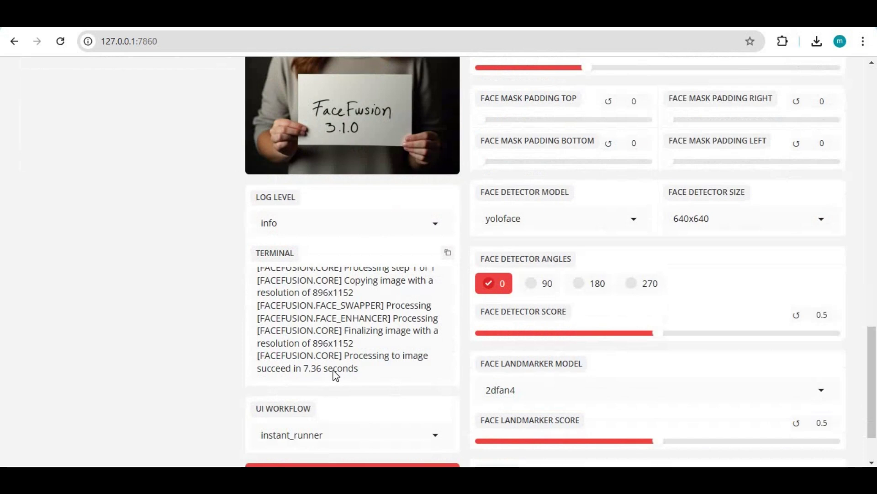
pyautogui.moveTo(373, 369); pyautogui.dragTo(254, 368)
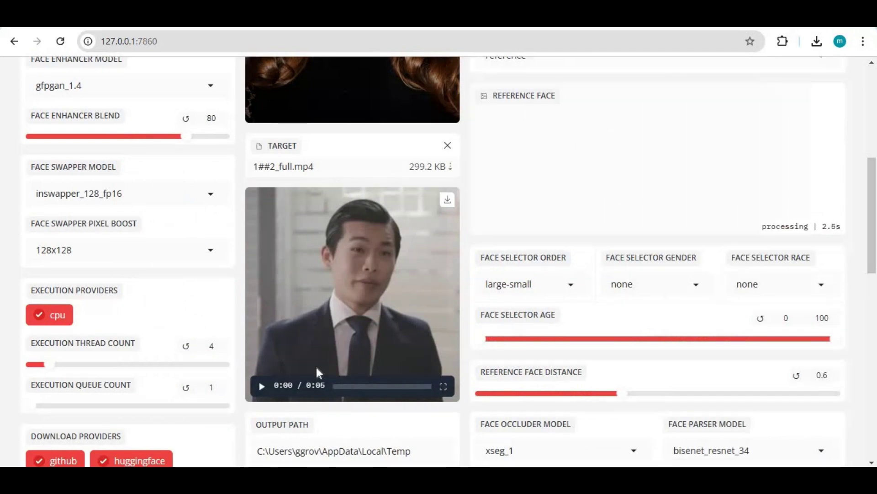
# Start processing the target video 1##2_full.mp4 and highlight its processing time in the terminal log.
pyautogui.scroll(-14, 360, 351)
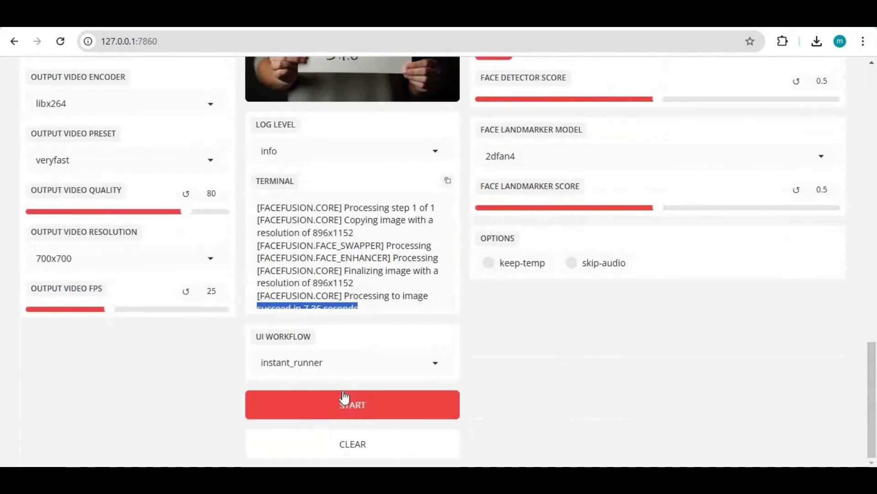
pyautogui.click(345, 397)
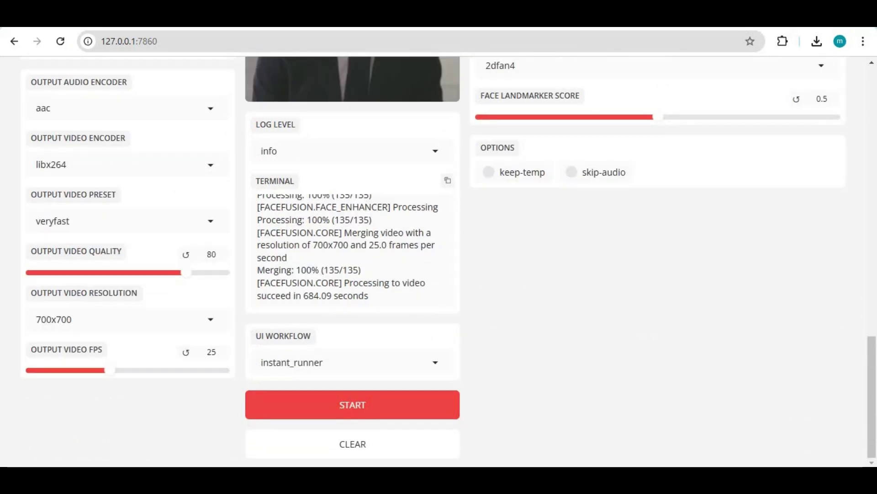
pyautogui.moveTo(368, 296); pyautogui.dragTo(253, 296)
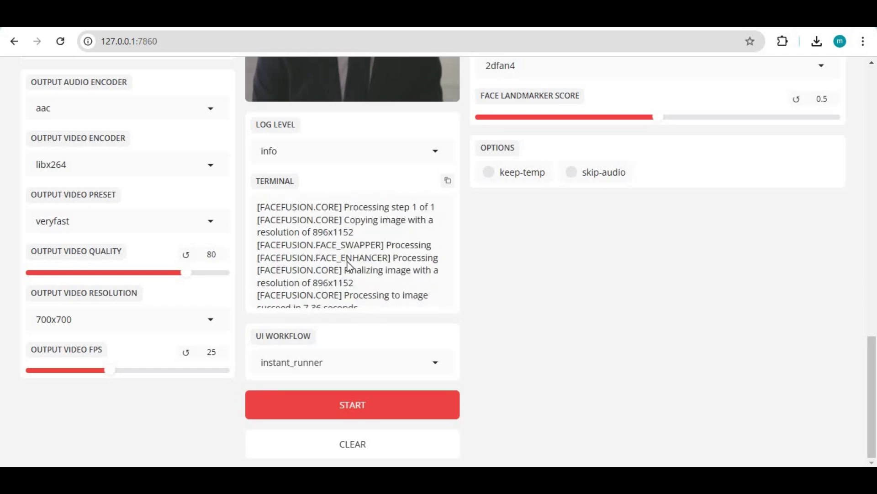
# Play the face-swapped output video, and compare it with the source image and preview.
pyautogui.scroll(3, 351, 267)
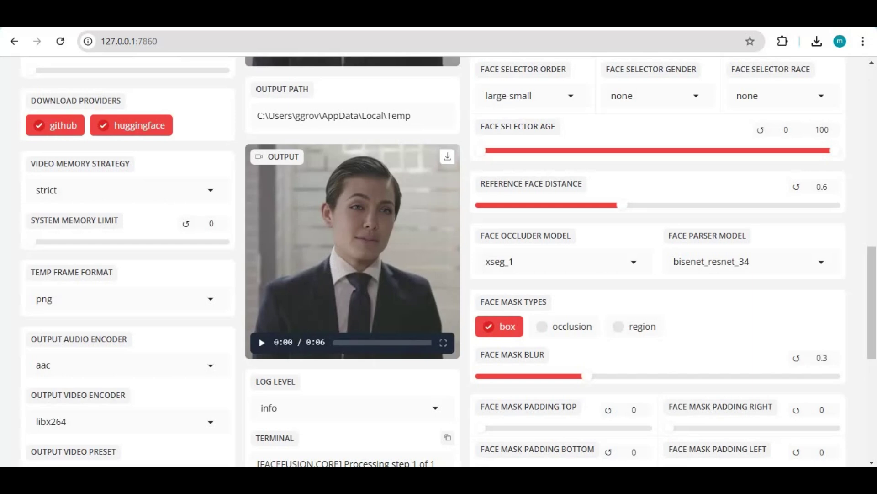
pyautogui.click(262, 343)
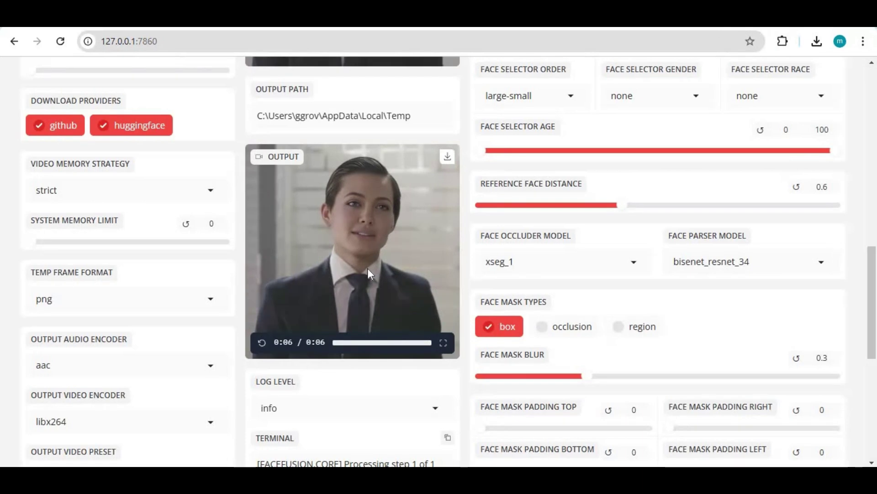
pyautogui.scroll(14, 366, 274)
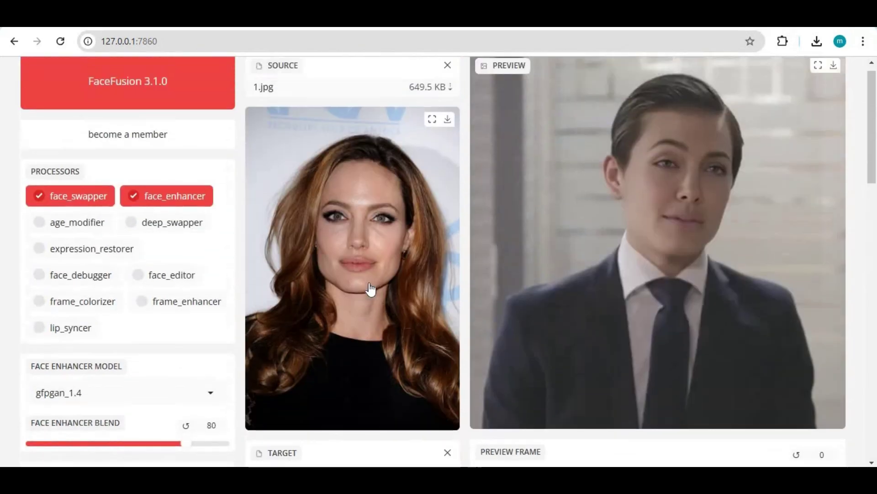
pyautogui.scroll(1, 370, 290)
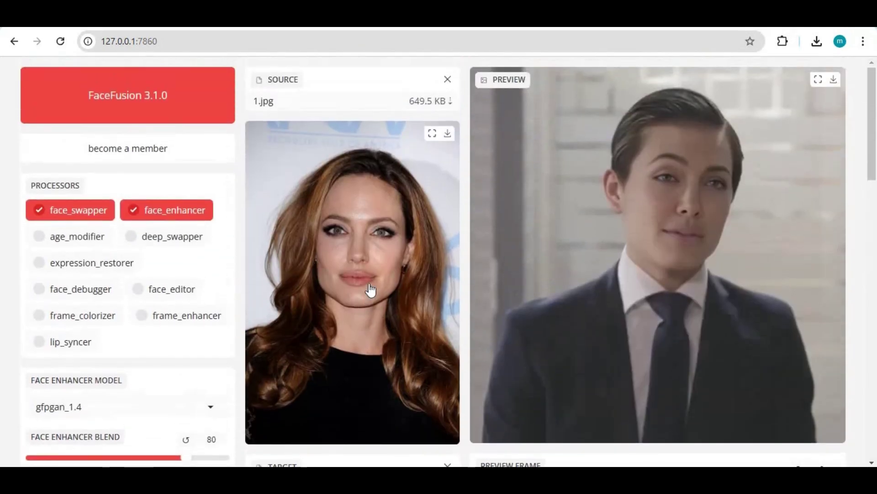